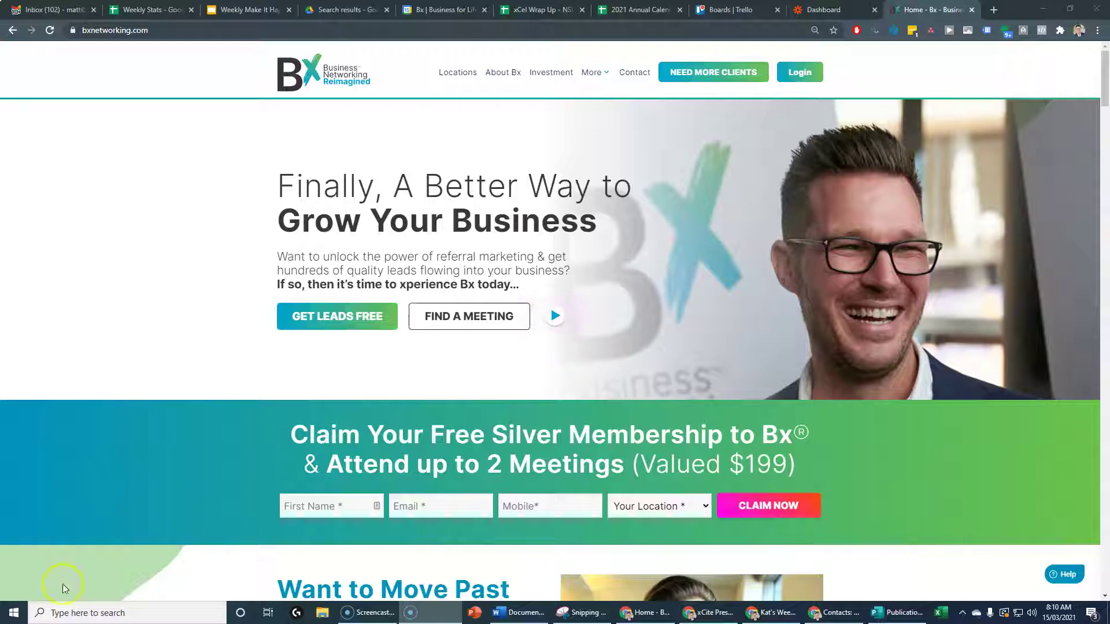
# Filter the Bx Networking meeting locations to Australia, NSW and Southern Sydney.
pyautogui.click(63, 584)
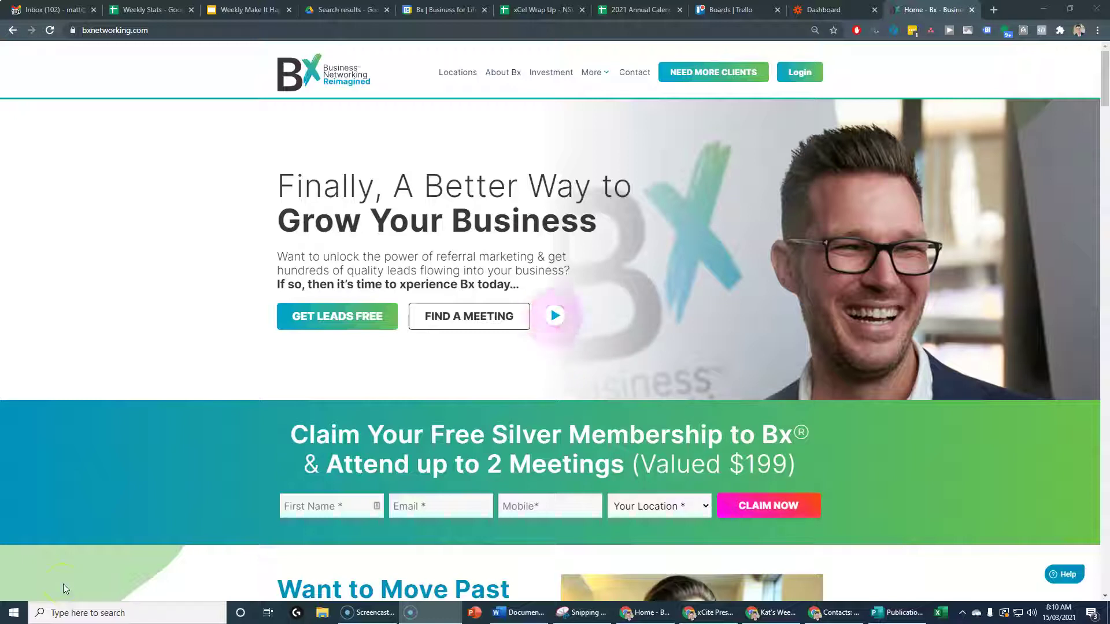
pyautogui.click(142, 556)
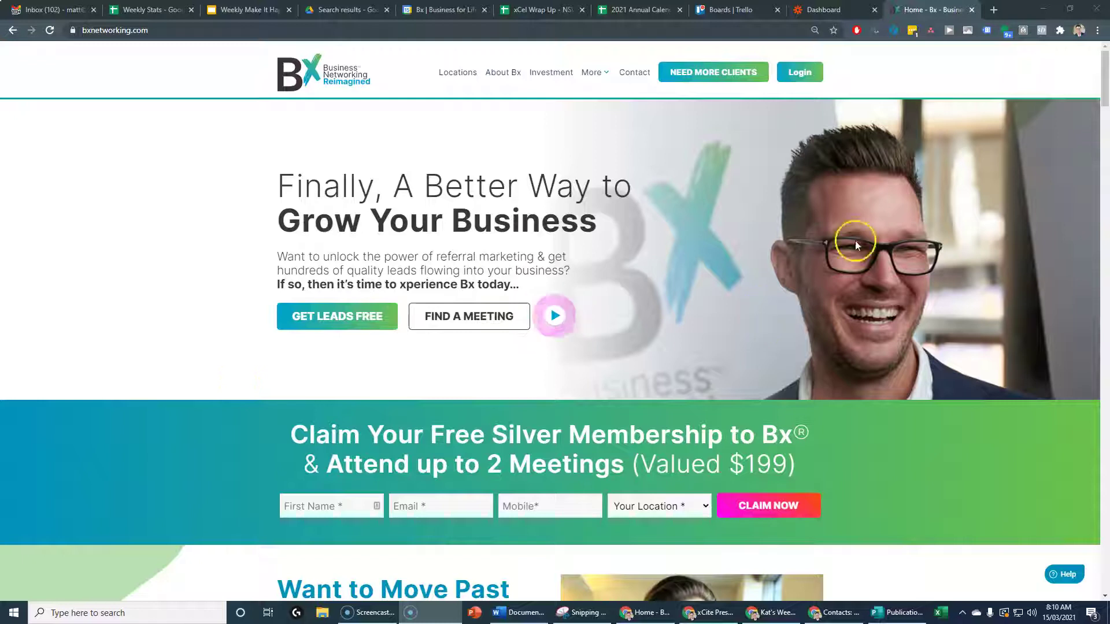
pyautogui.click(452, 74)
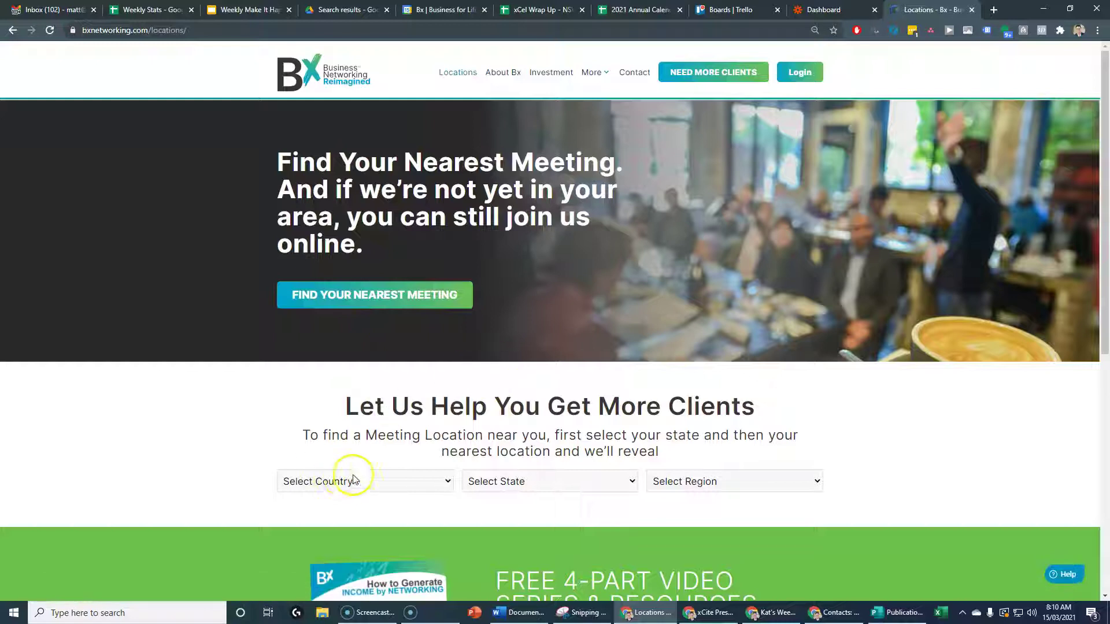
pyautogui.click(353, 479)
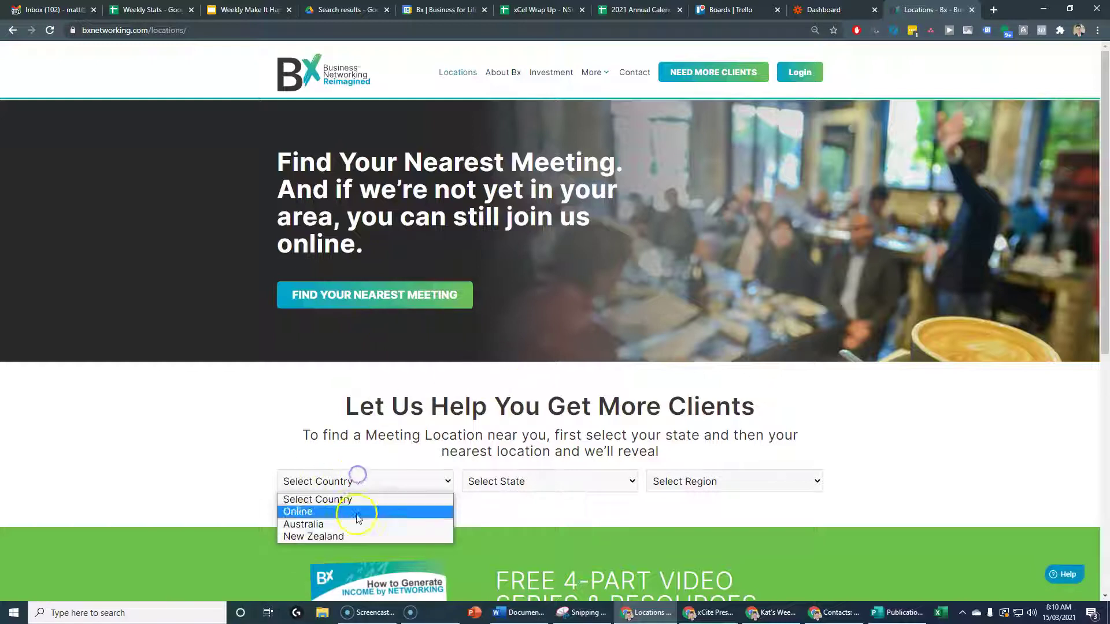
pyautogui.click(331, 525)
pyautogui.click(508, 482)
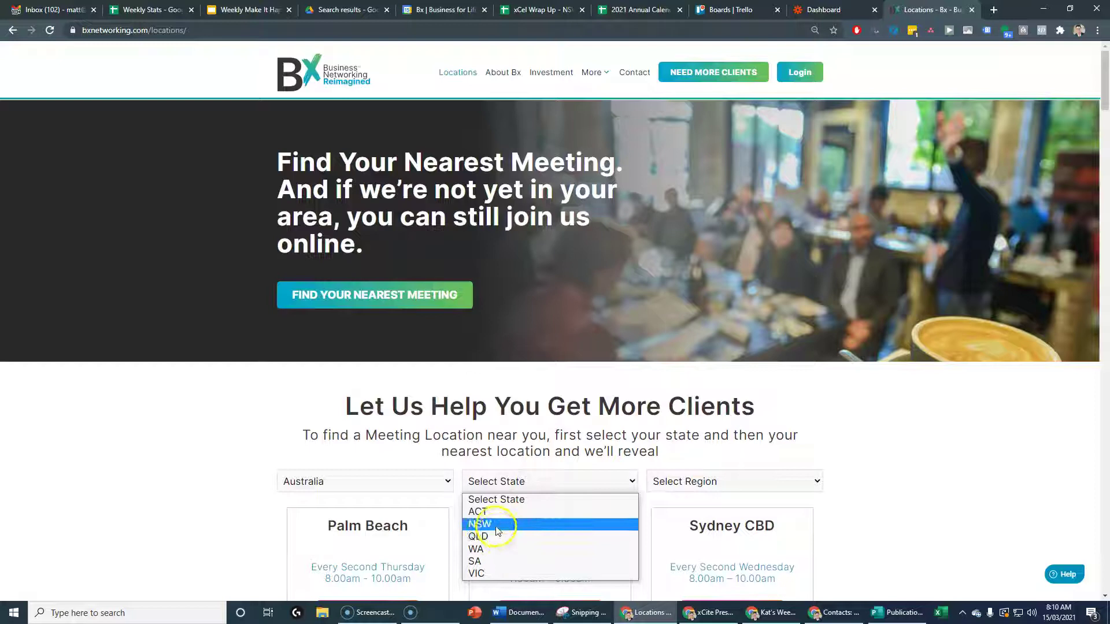
pyautogui.click(495, 525)
pyautogui.click(719, 480)
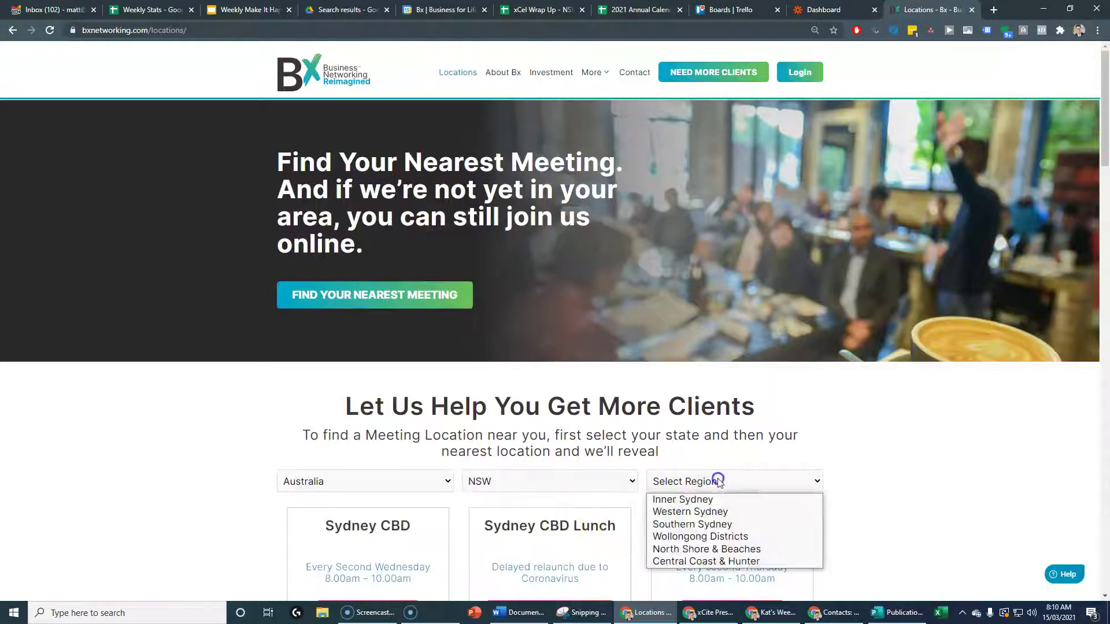
pyautogui.click(711, 525)
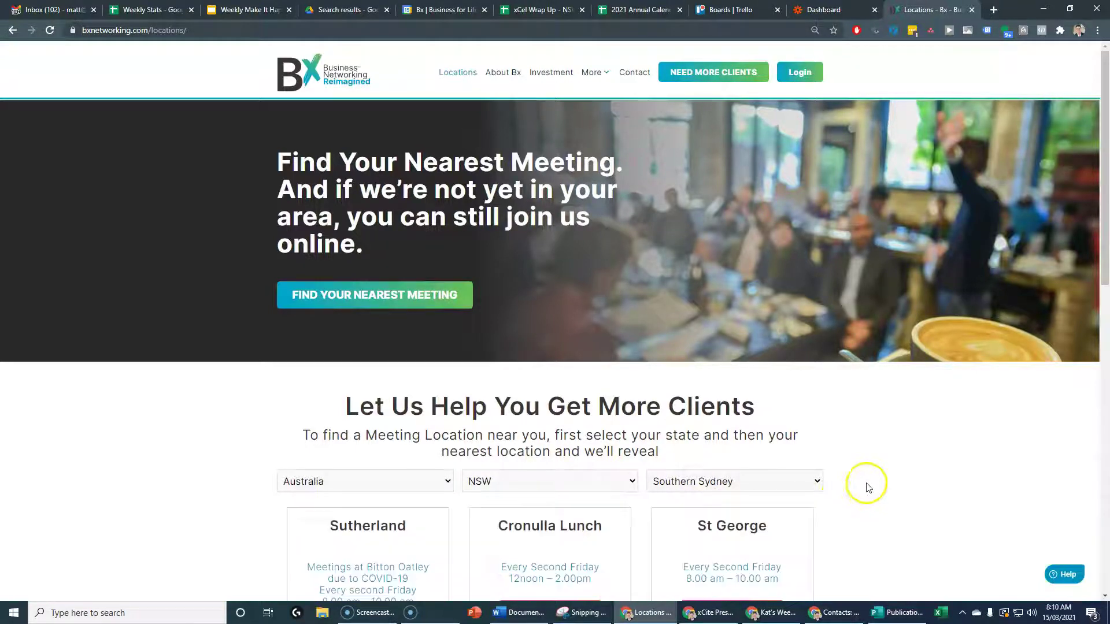
# Open the Cronulla Lunch meeting page from its location card.
pyautogui.scroll(-2, 882, 480)
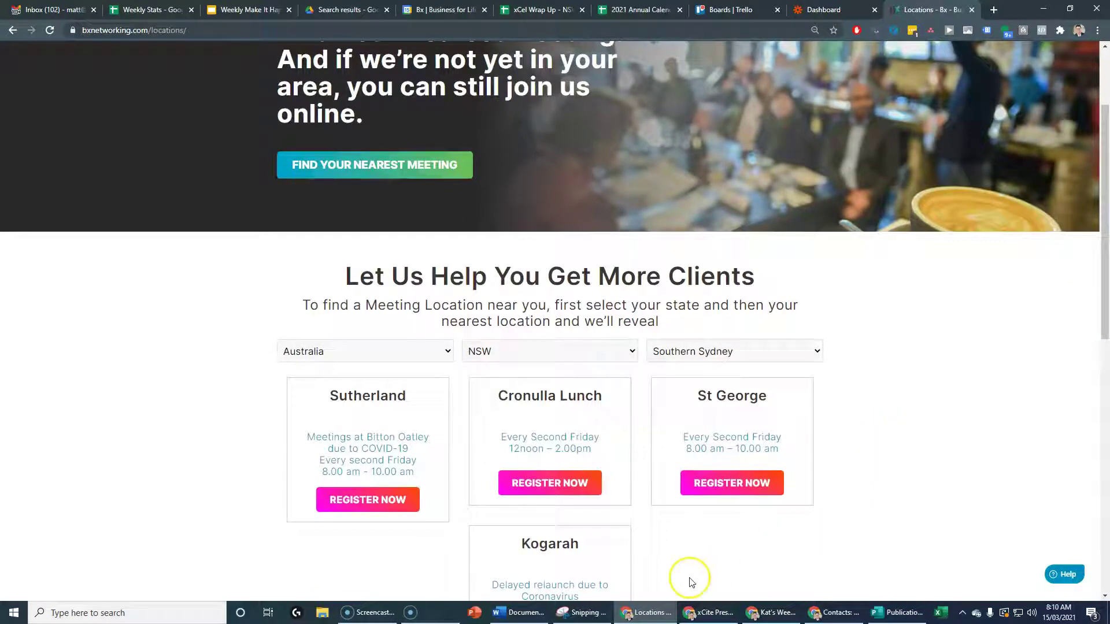
pyautogui.scroll(-1, 687, 543)
pyautogui.click(552, 410)
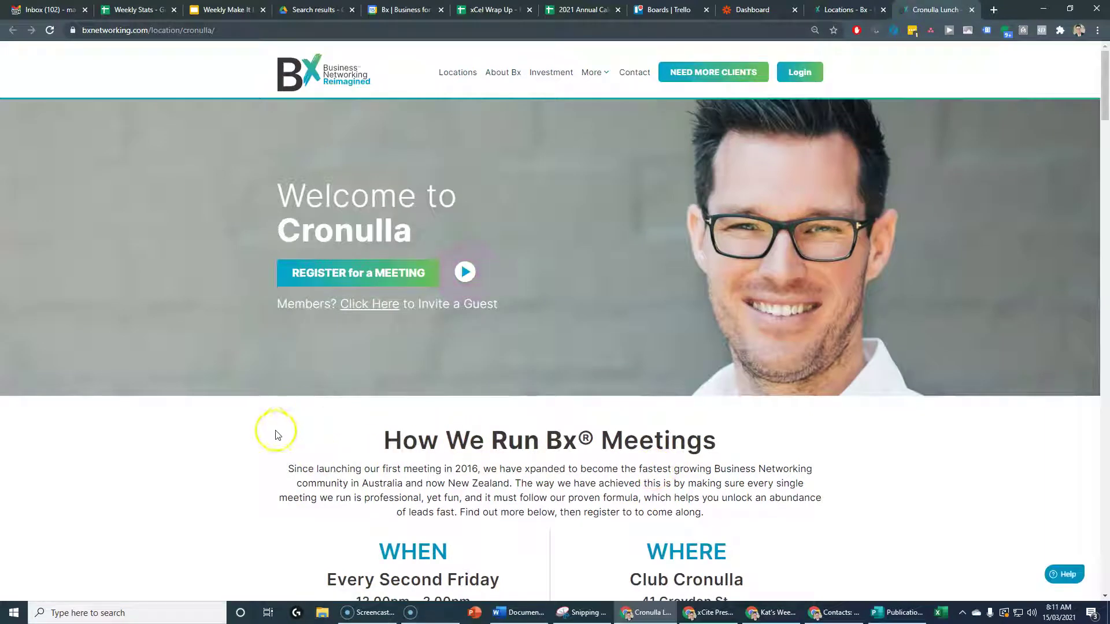
# Open the Cronulla registration form and enter a test attendee's name, business, email and mobile.
pyautogui.click(364, 273)
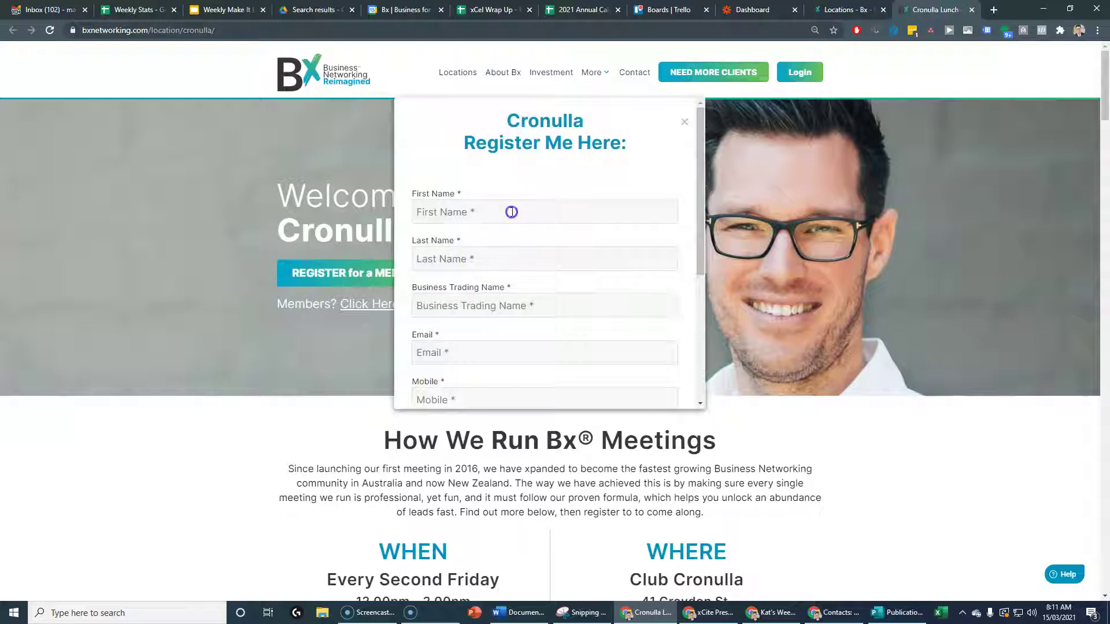
pyautogui.click(511, 212)
pyautogui.write('Test')
pyautogui.write('Person 1')
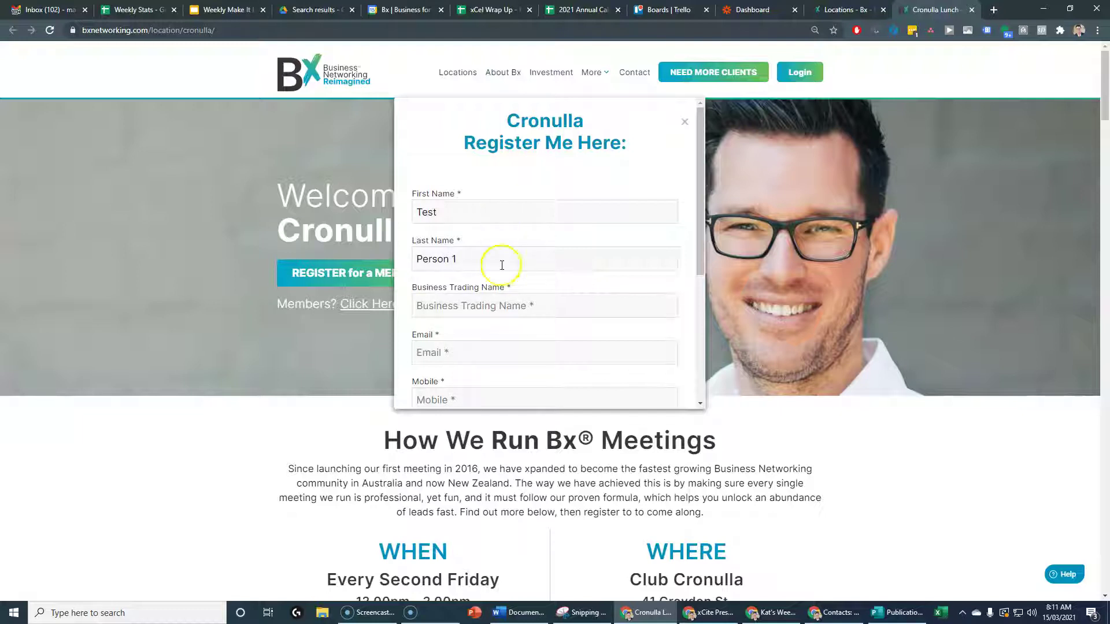
pyautogui.click(498, 304)
pyautogui.write('TP')
pyautogui.click(465, 346)
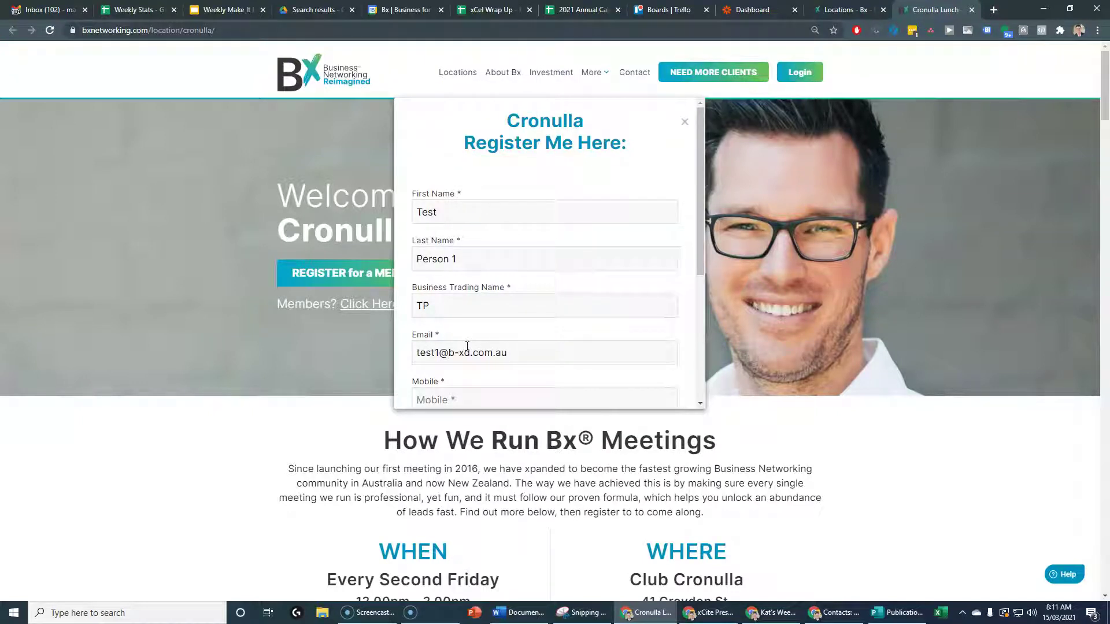
pyautogui.click(454, 390)
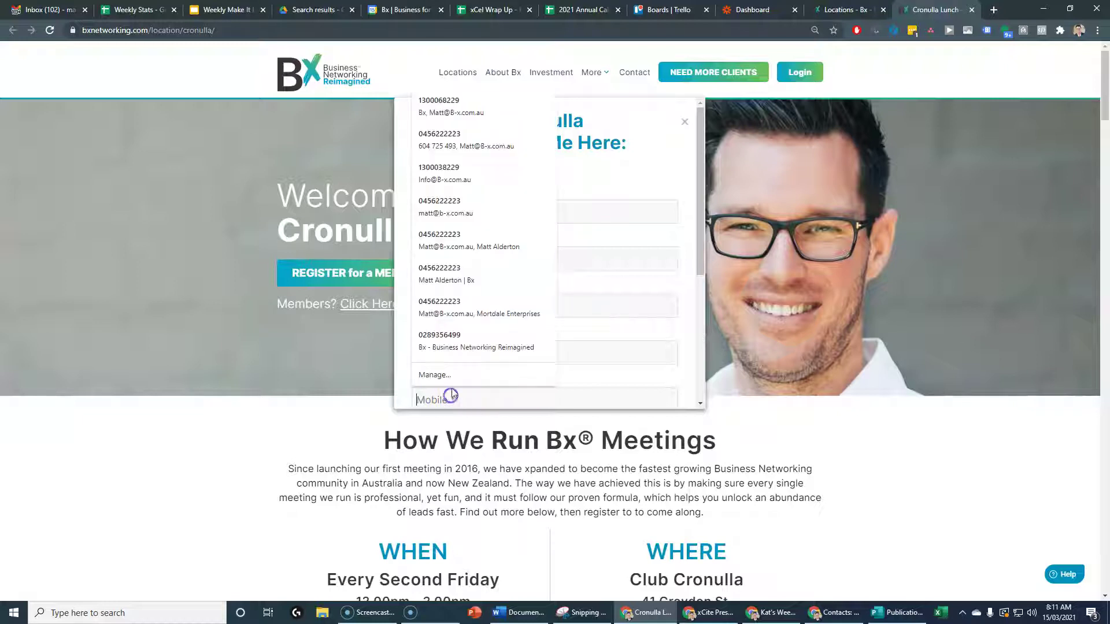
pyautogui.write('123456')
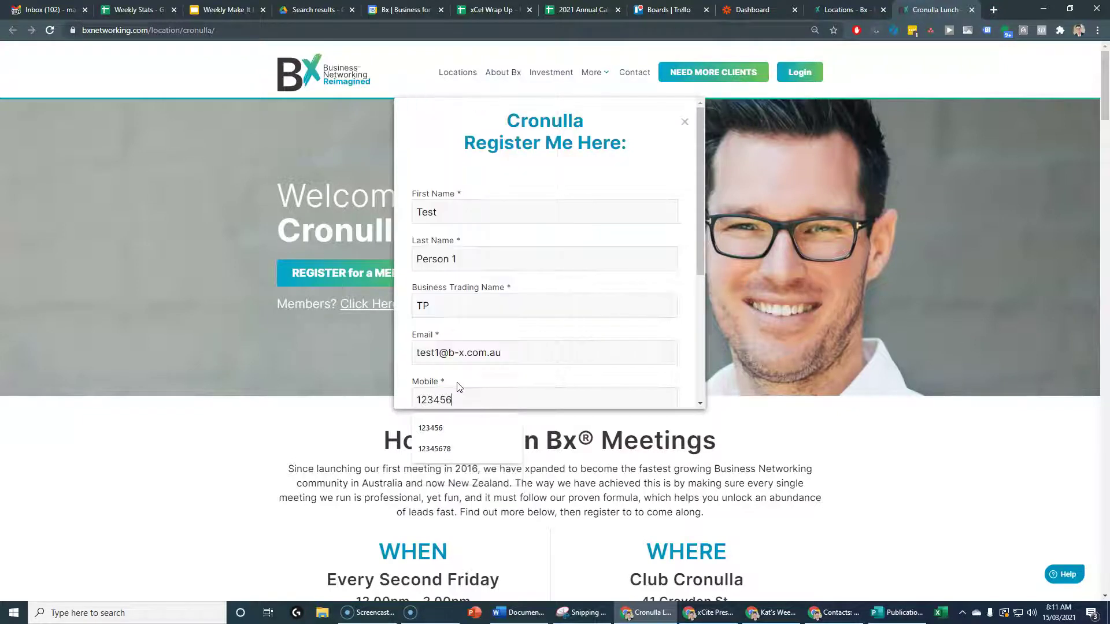
# Fill in a test inviting member, accept the terms and submit the registration.
pyautogui.scroll(-2, 470, 367)
pyautogui.scroll(-1, 505, 351)
pyautogui.click(486, 331)
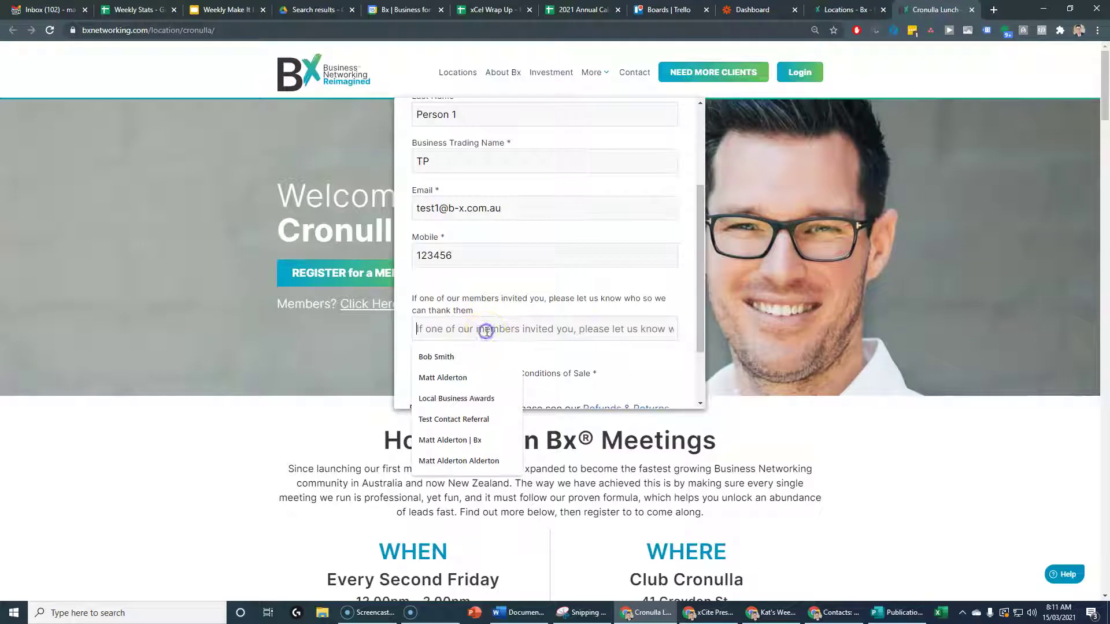
pyautogui.write('Tes')
pyautogui.scroll(1, 549, 356)
pyautogui.scroll(-2, 564, 354)
pyautogui.click(422, 303)
pyautogui.scroll(-1, 612, 341)
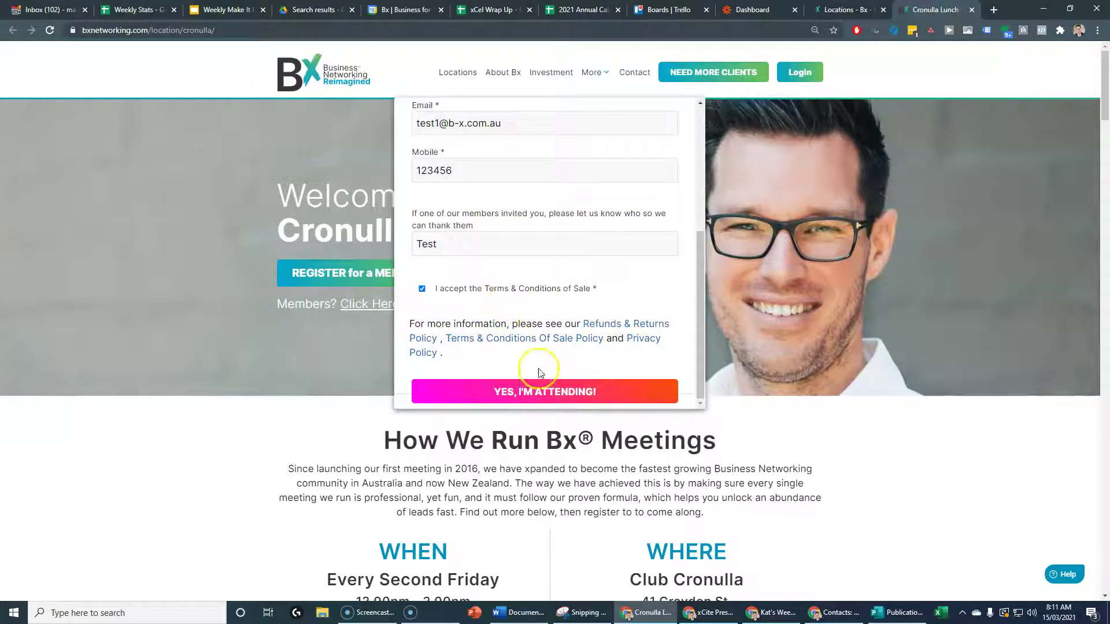
pyautogui.click(539, 386)
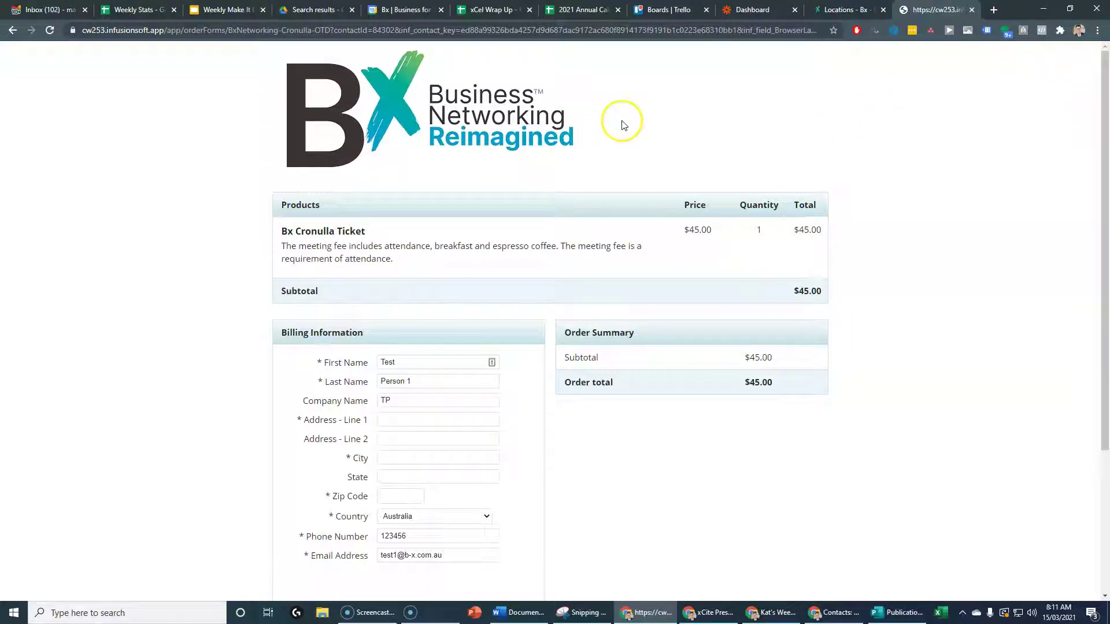
# Log in to DynamicSync in a new browser tab.
pyautogui.click(993, 9)
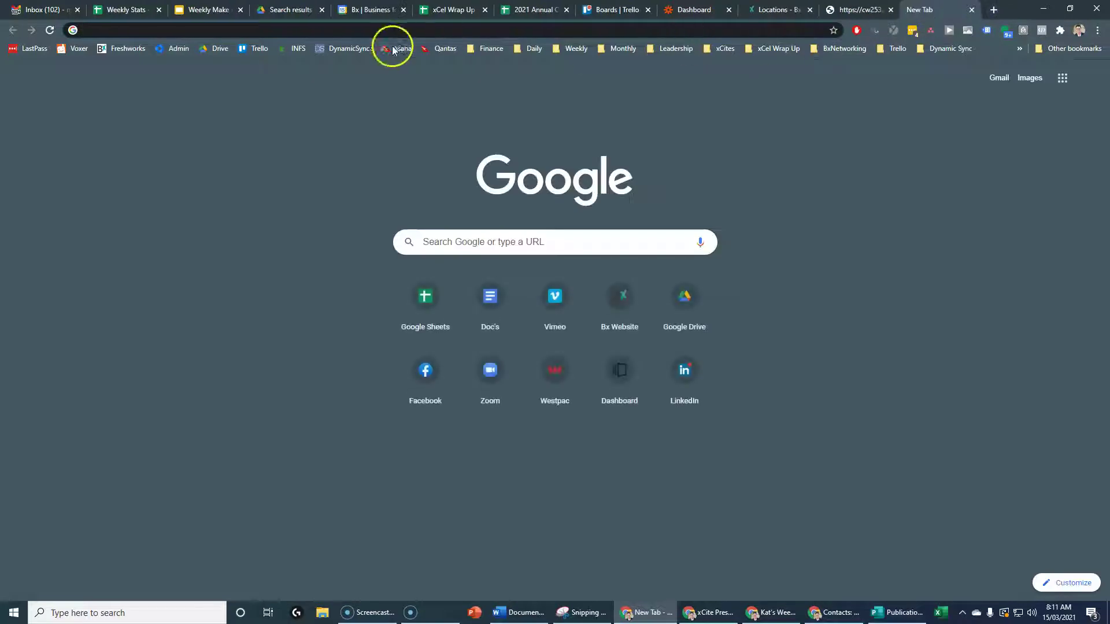
pyautogui.click(345, 49)
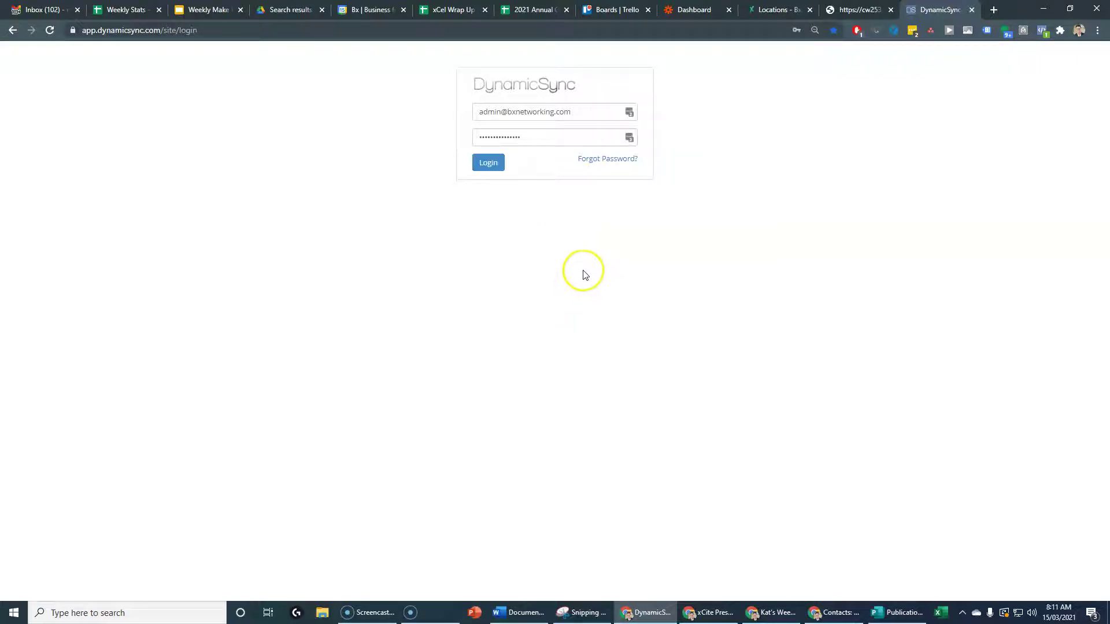
pyautogui.click(487, 163)
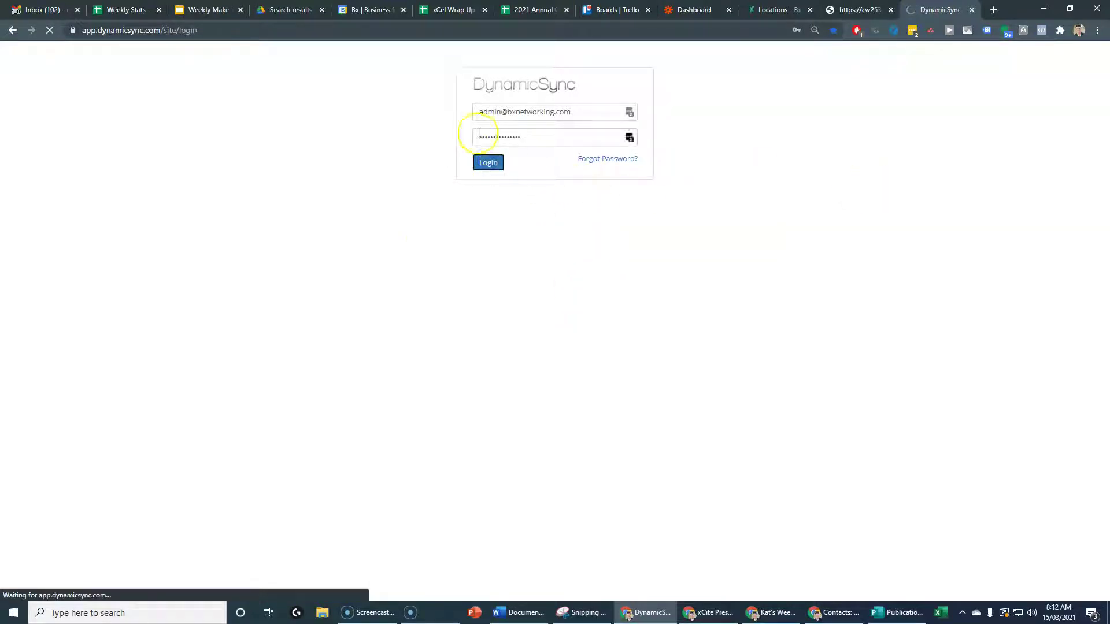
# Search Keap campaigns for 'cronulla' and open Bx Booking Series Cronulla Lunch full screen.
pyautogui.hotkey('alt', 'Tab')
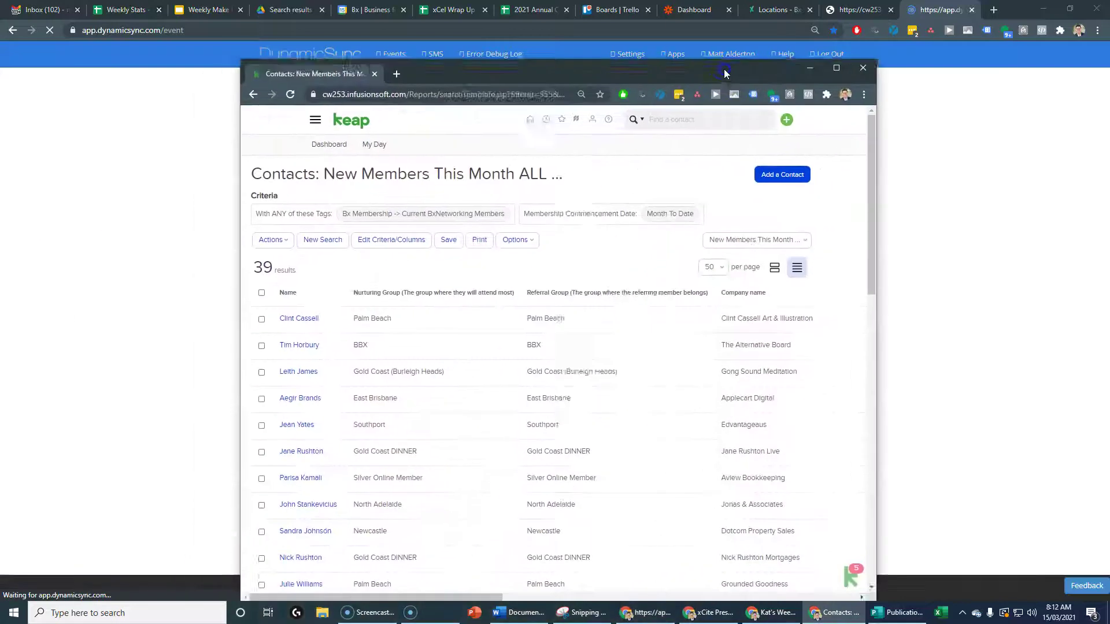
pyautogui.click(354, 91)
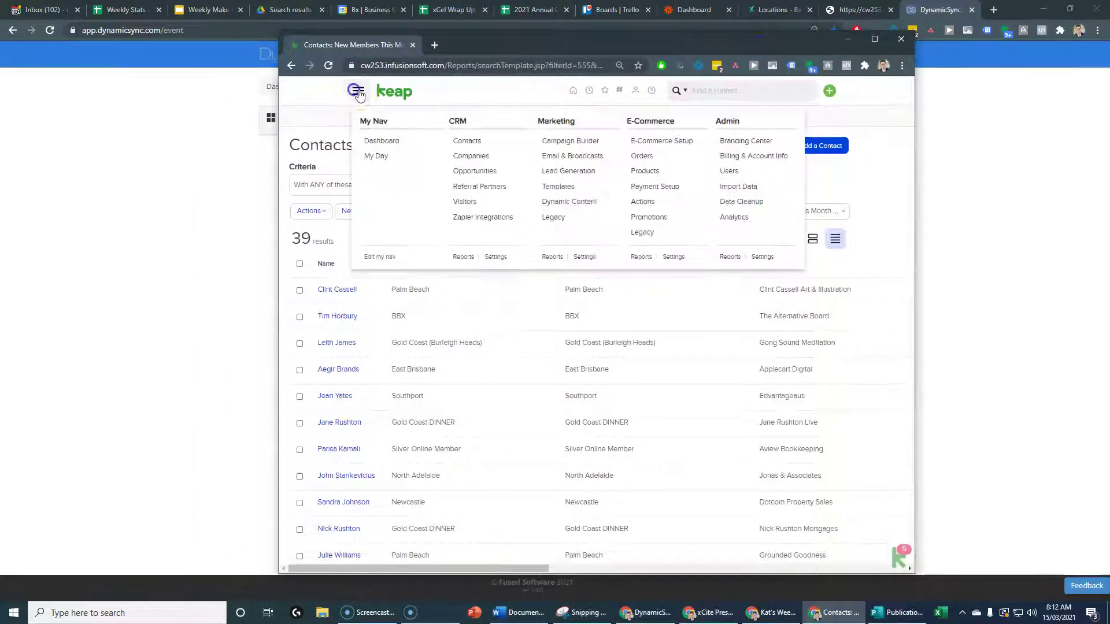
pyautogui.click(568, 147)
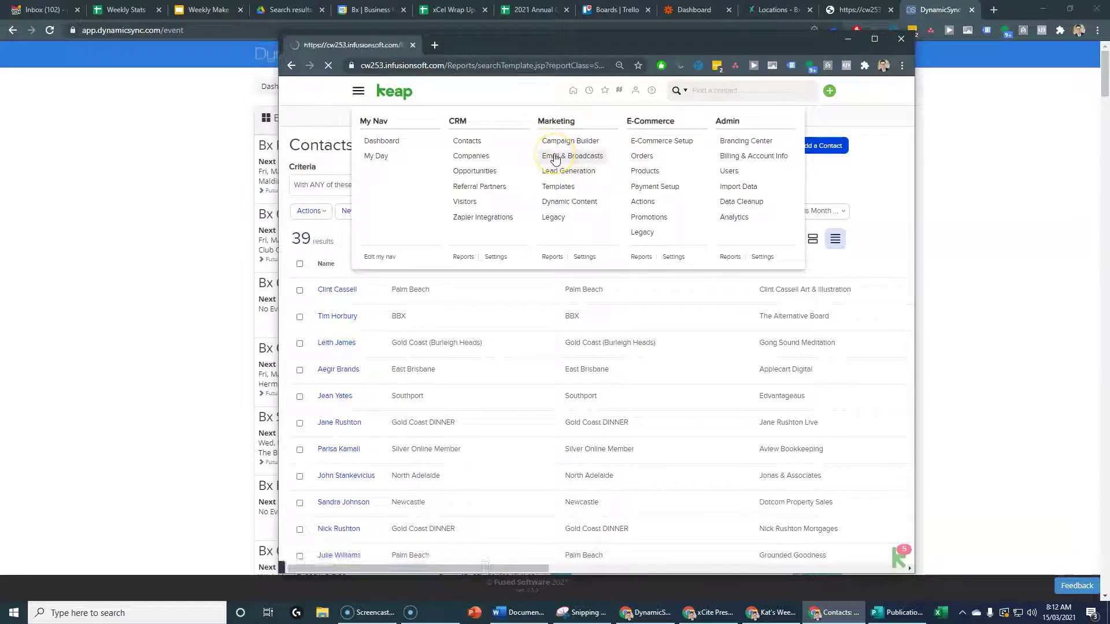
pyautogui.click(405, 173)
pyautogui.write('cronulla')
pyautogui.press('Return')
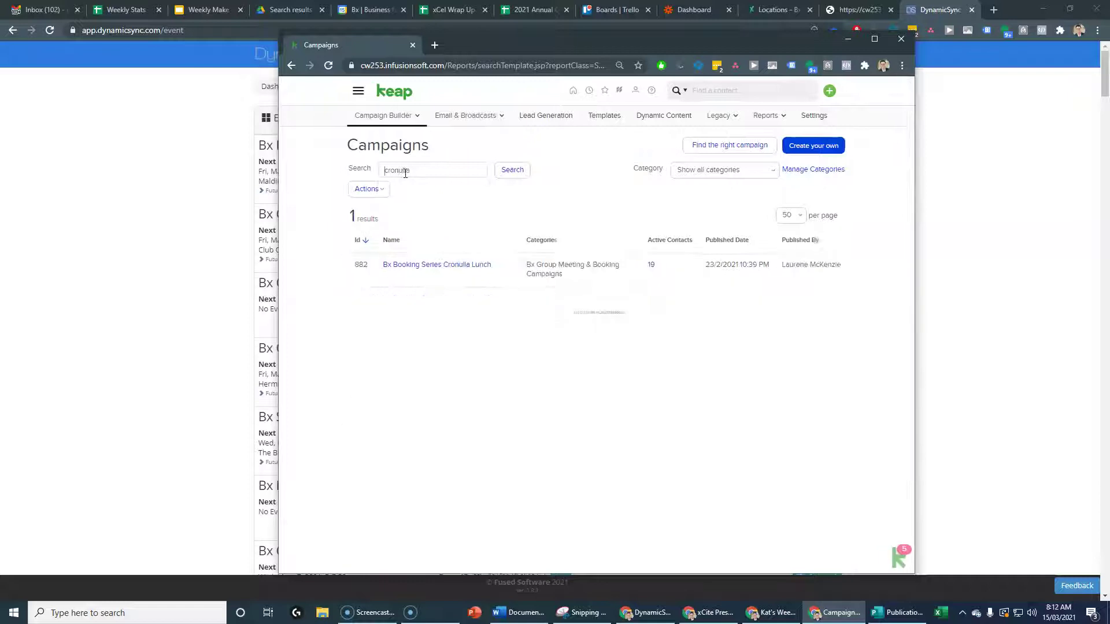
pyautogui.click(461, 266)
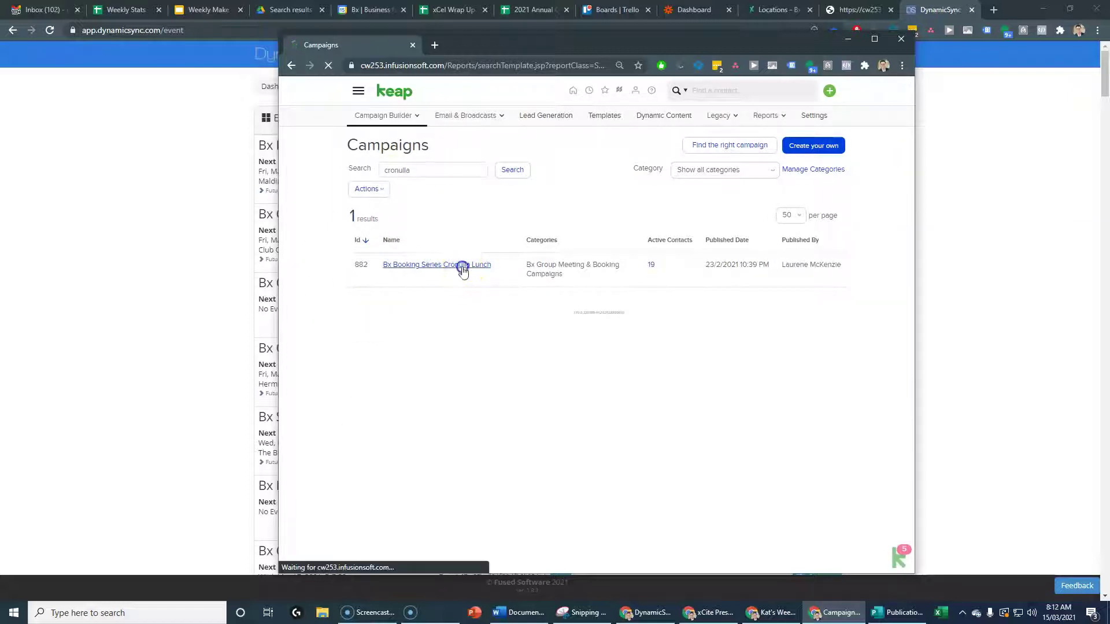
pyautogui.click(874, 38)
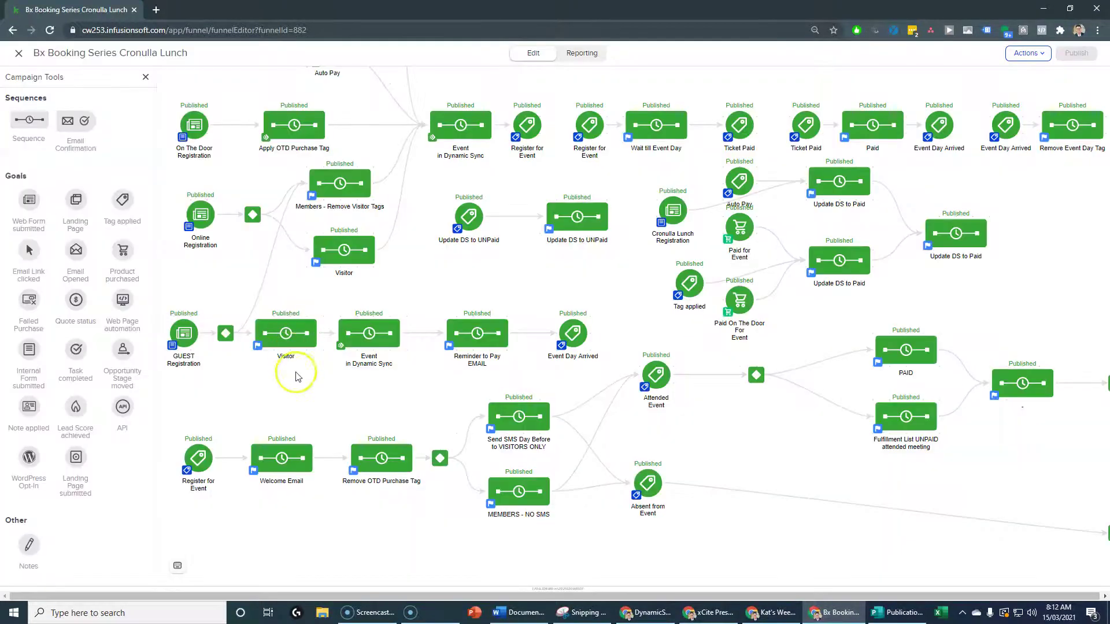
# Review the GUEST Registration and Online Registration forms, then reveal DynamicSync Events.
pyautogui.click(172, 347)
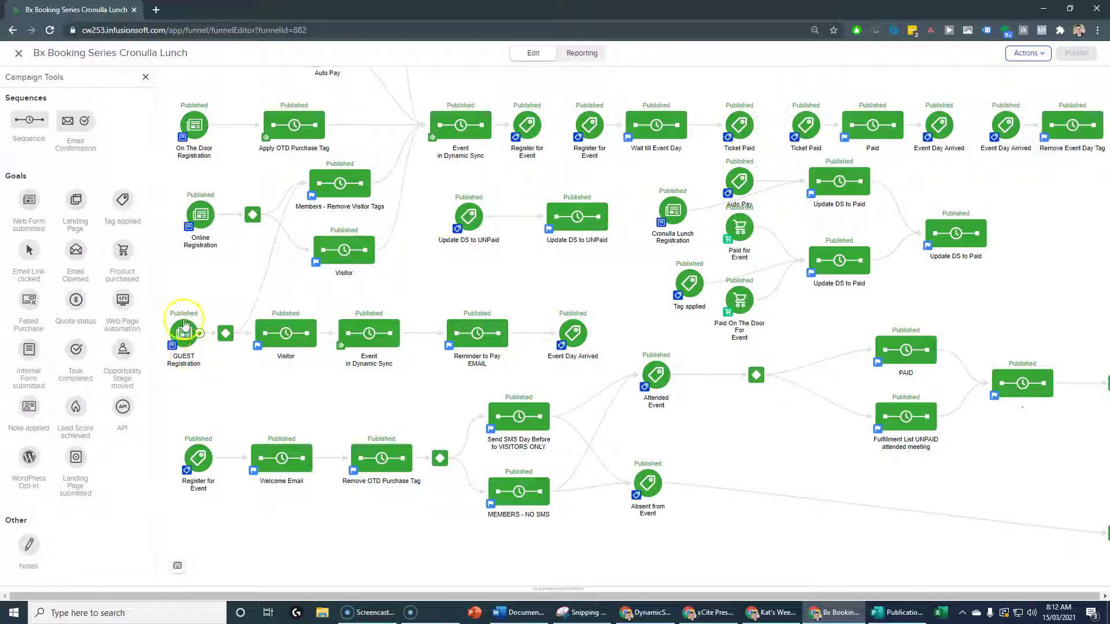
pyautogui.doubleClick(185, 341)
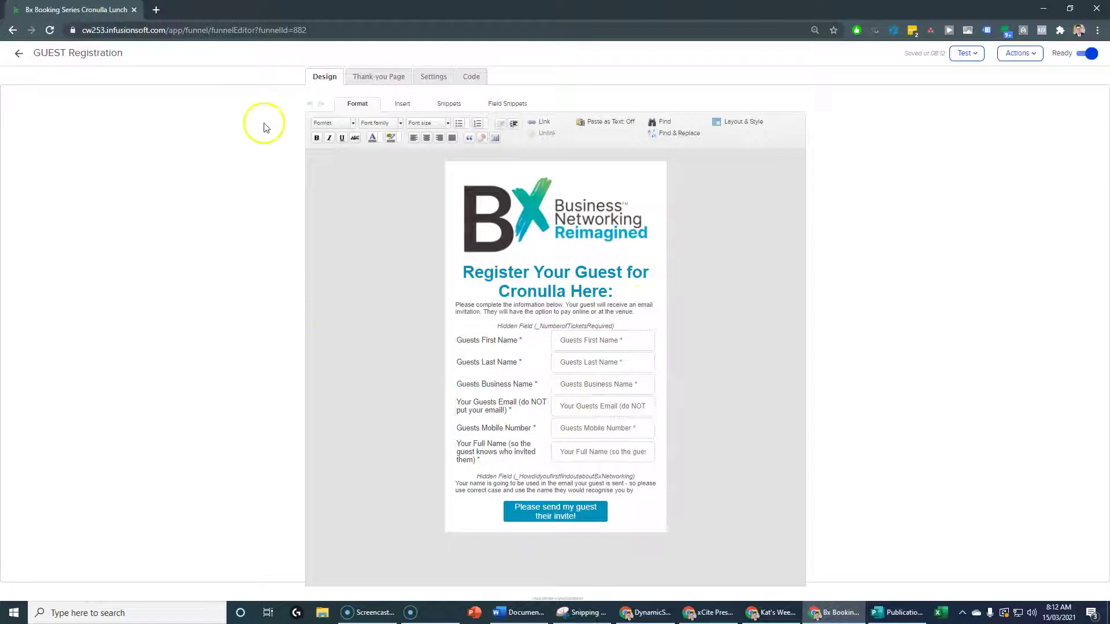
pyautogui.click(24, 56)
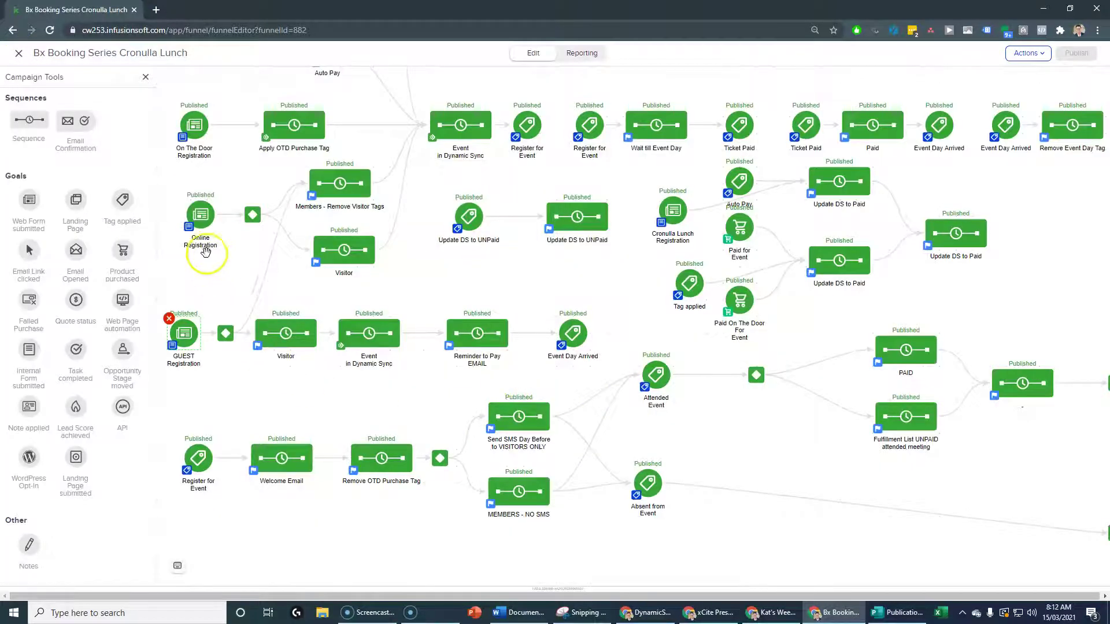
pyautogui.doubleClick(206, 252)
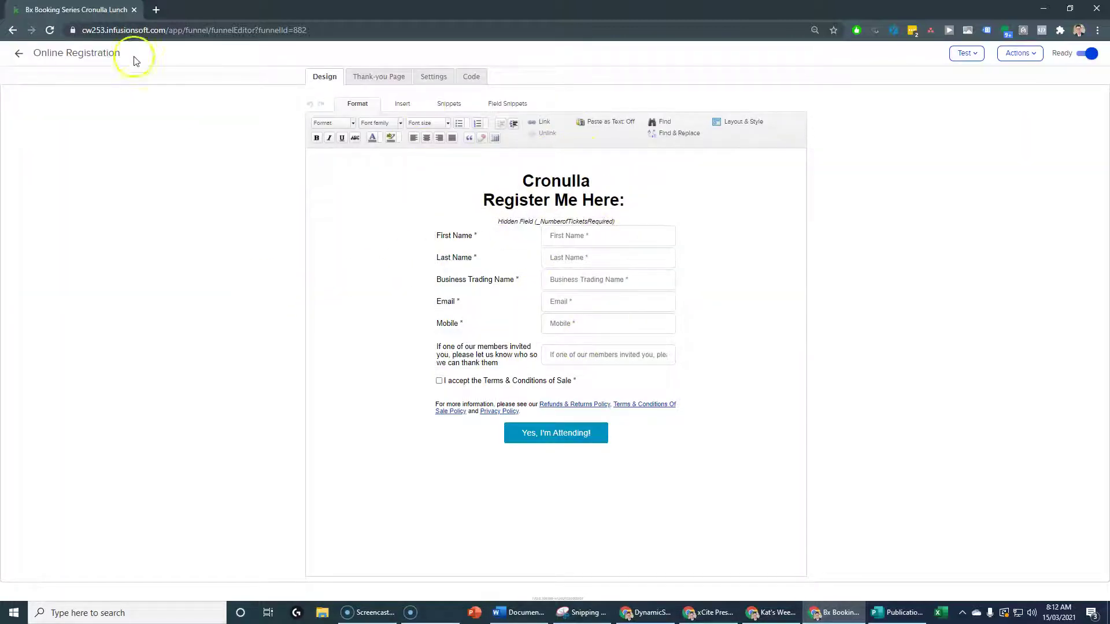
pyautogui.moveTo(270, 13); pyautogui.dragTo(0, 122)
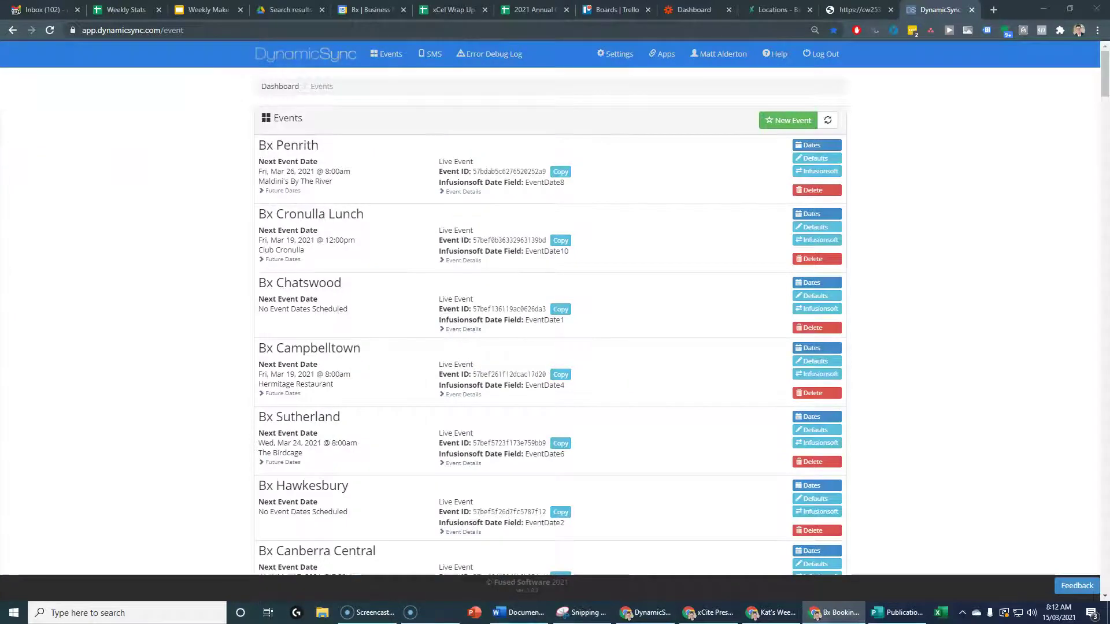
# Return to the Cronulla page and open the members' invite-a-guest registration form.
pyautogui.click(864, 12)
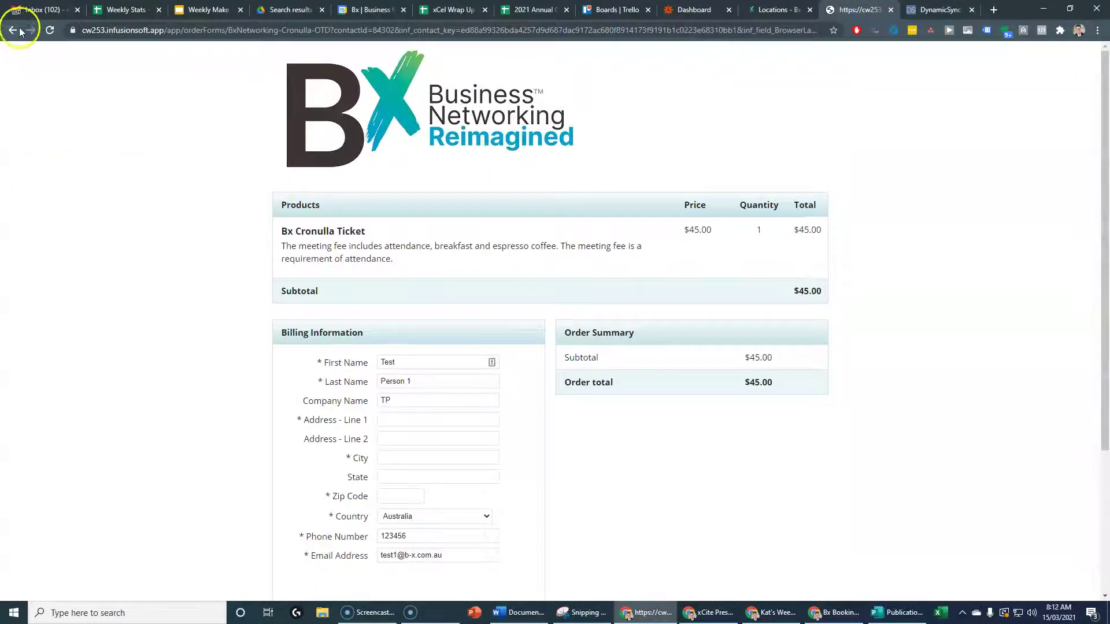
pyautogui.click(14, 30)
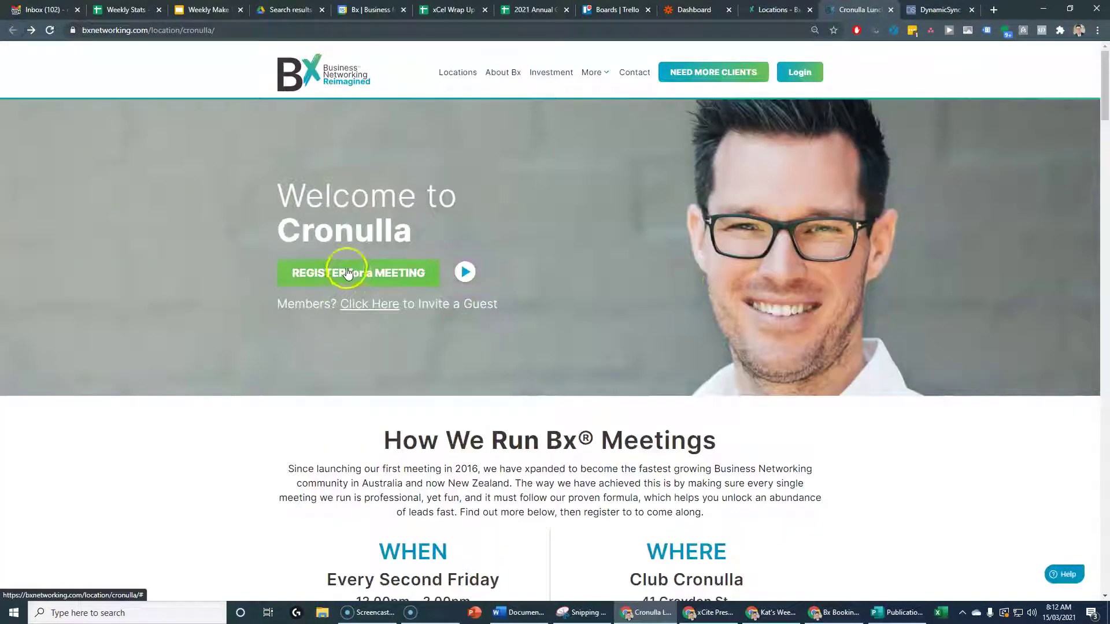
pyautogui.click(351, 274)
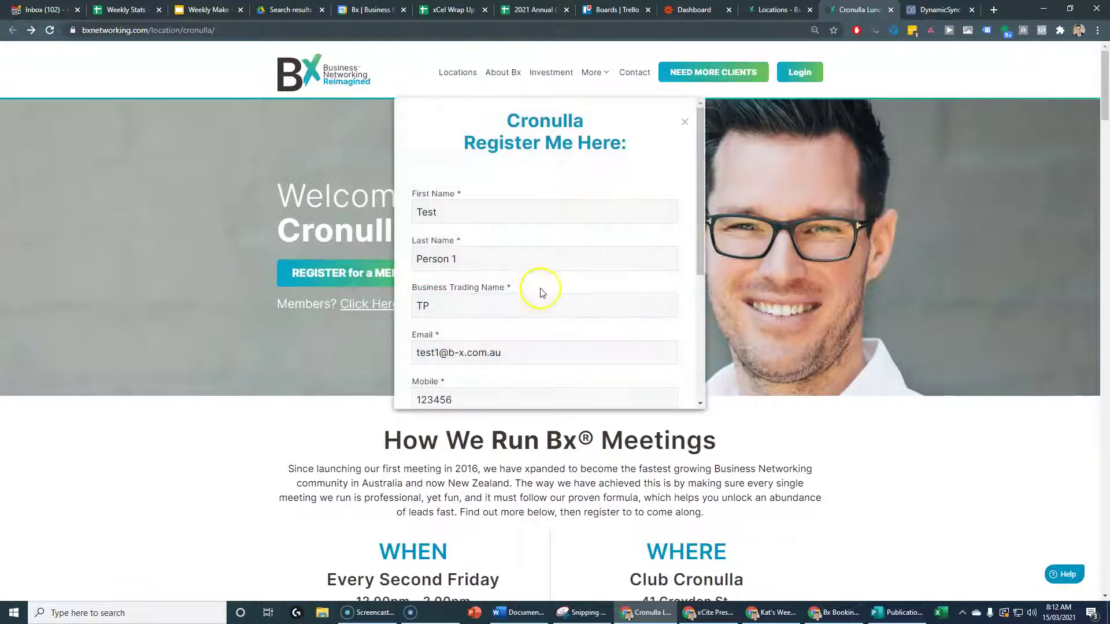
pyautogui.click(835, 612)
pyautogui.moveTo(144, 165); pyautogui.dragTo(654, 71)
pyautogui.hotkey('alt', 'Tab')
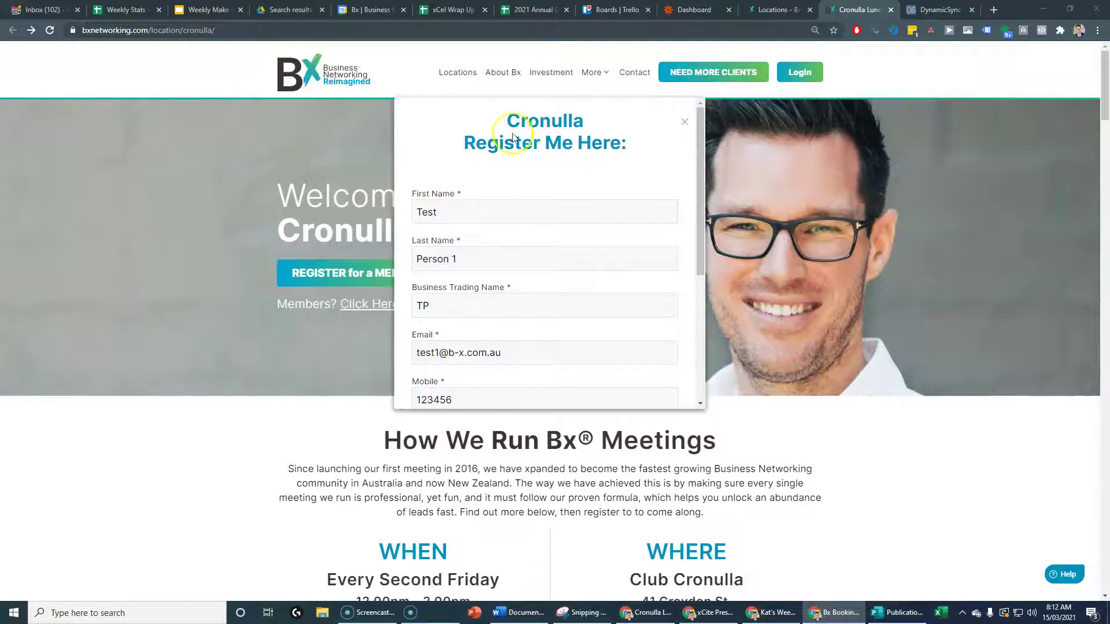
pyautogui.click(684, 121)
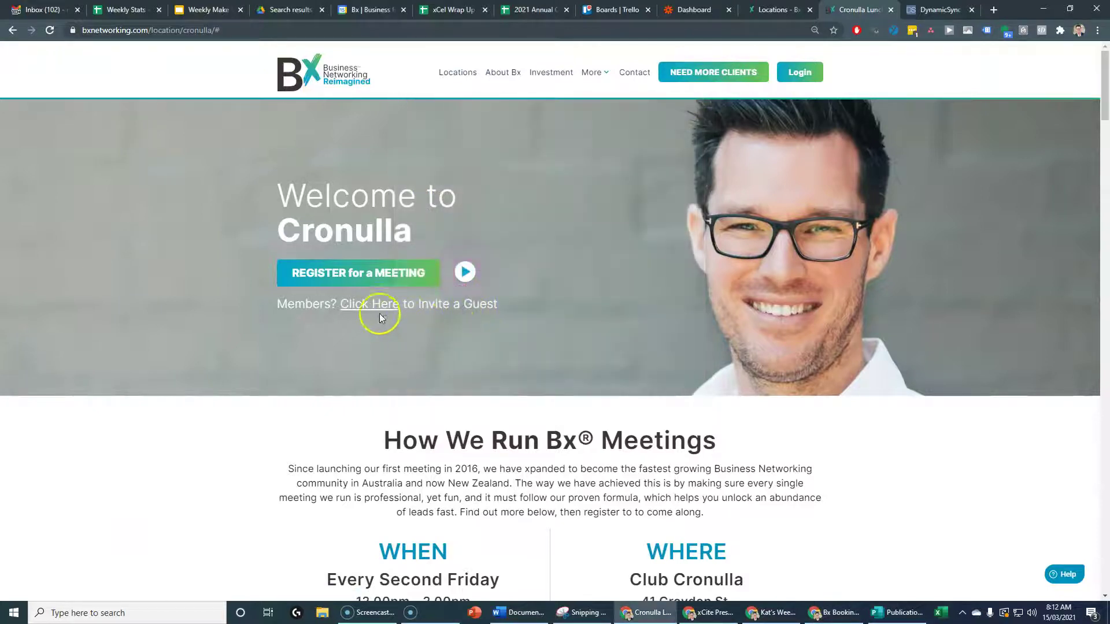
pyautogui.click(374, 306)
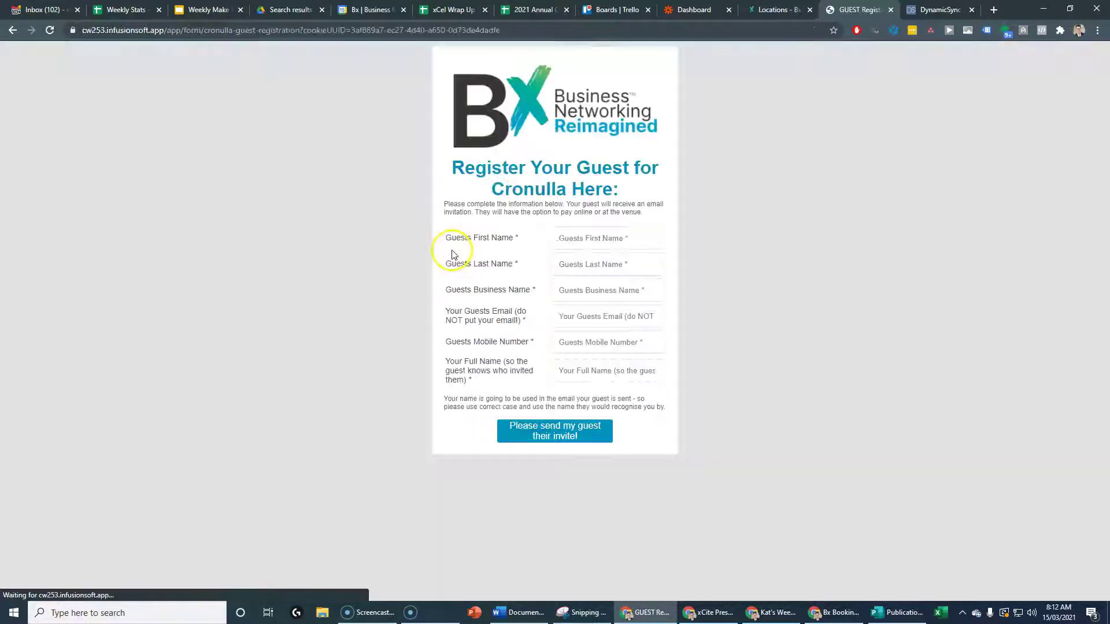
pyautogui.click(835, 612)
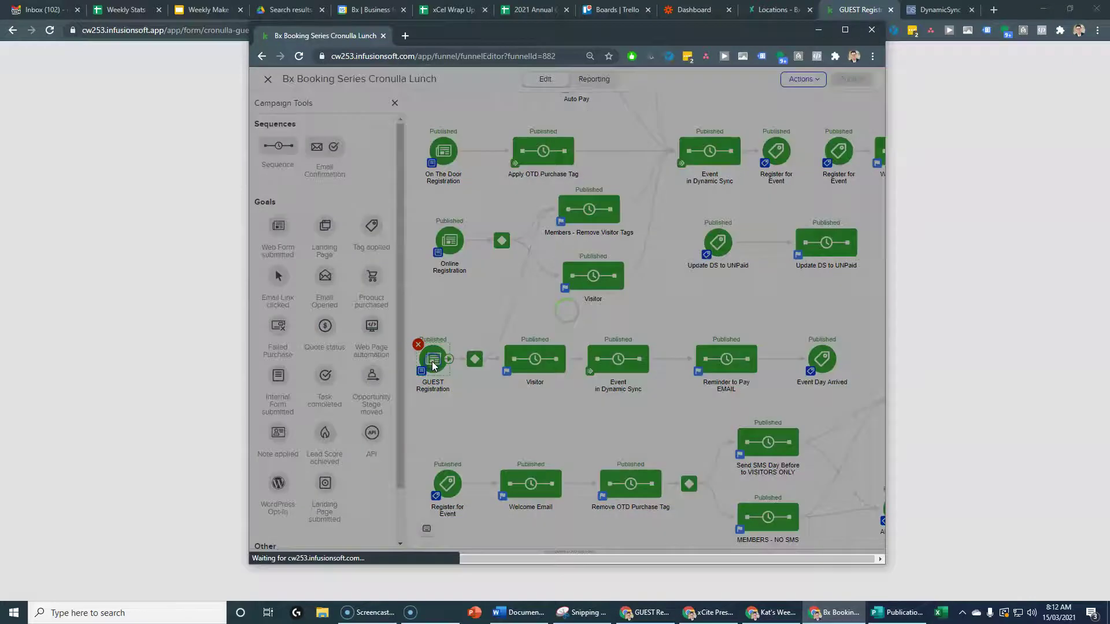
pyautogui.doubleClick(432, 362)
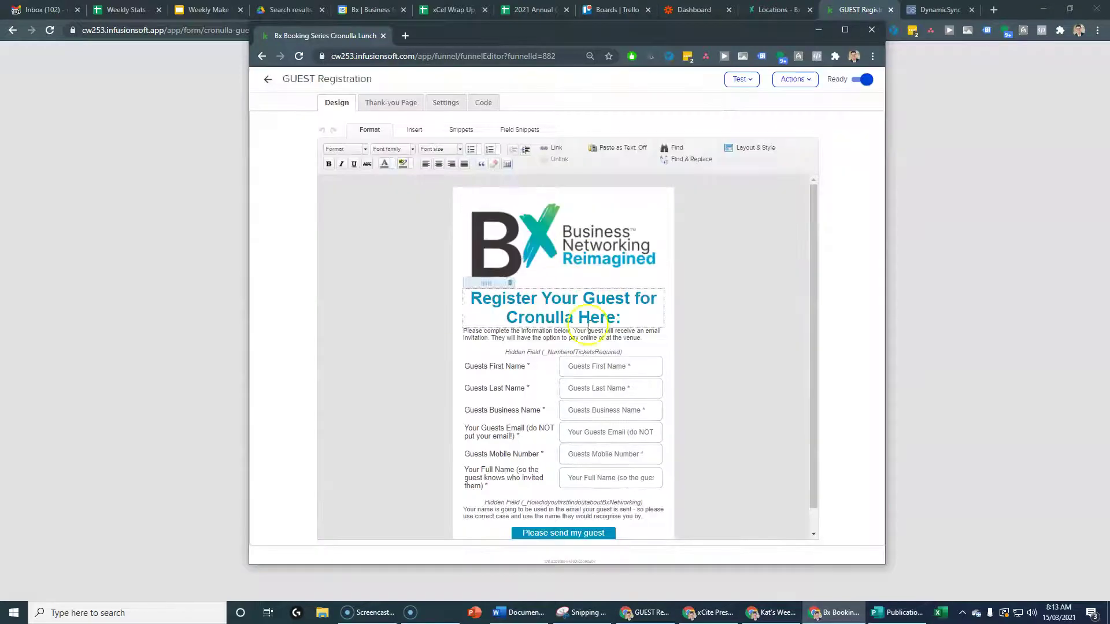
pyautogui.moveTo(558, 45); pyautogui.dragTo(921, 33)
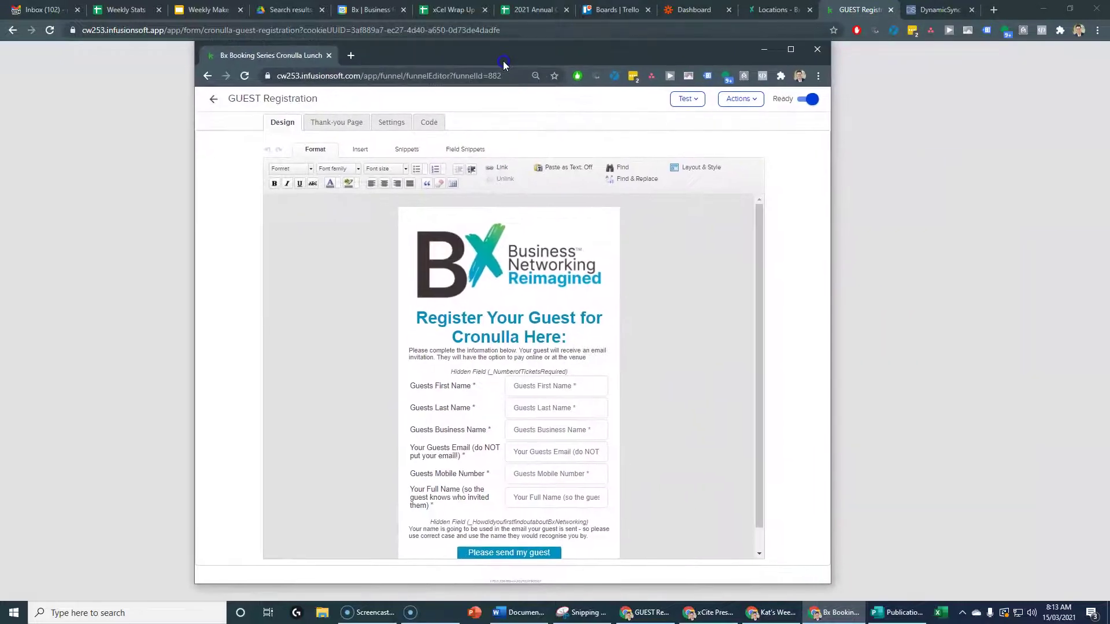
pyautogui.doubleClick(772, 58)
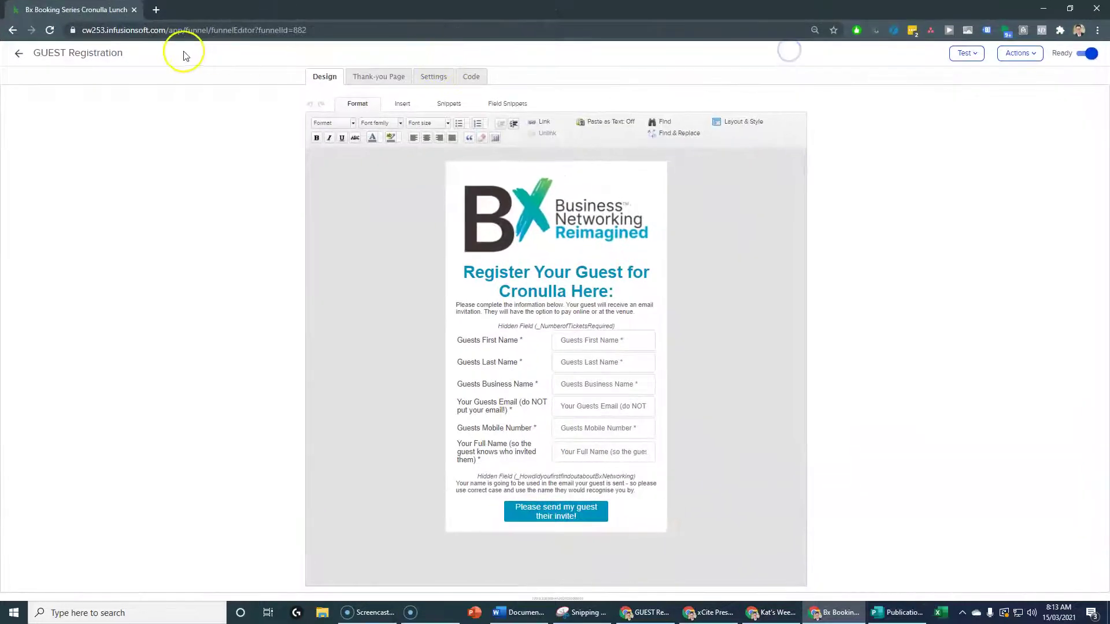
pyautogui.click(20, 54)
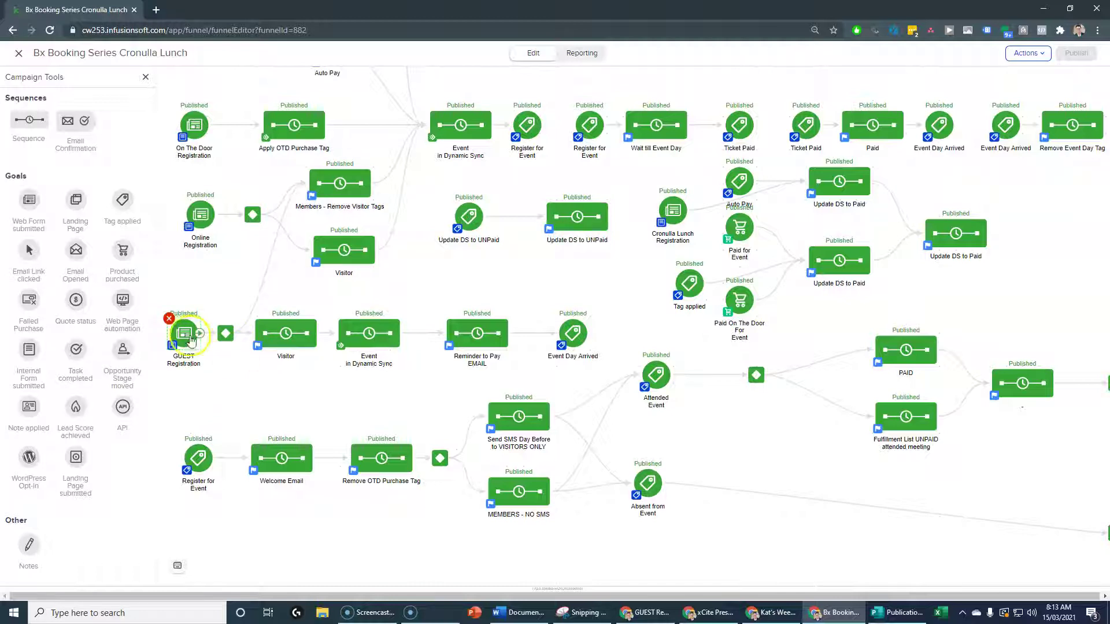
pyautogui.click(280, 233)
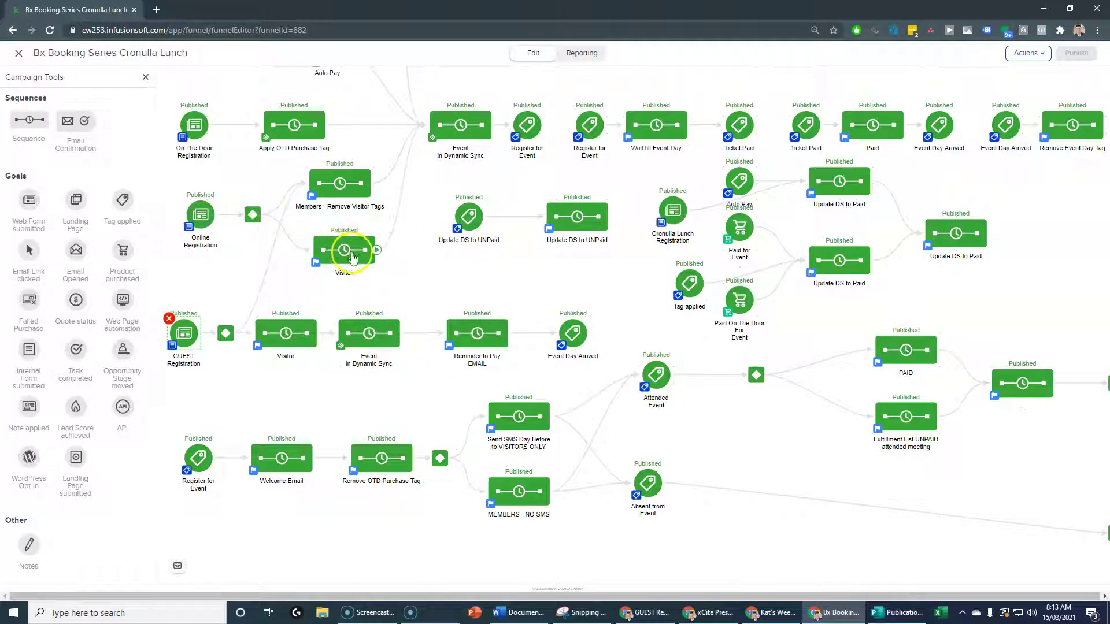
# Nudge the upper Visitor sequence's email and note steps and check its Apply 2 Tags step.
pyautogui.doubleClick(344, 250)
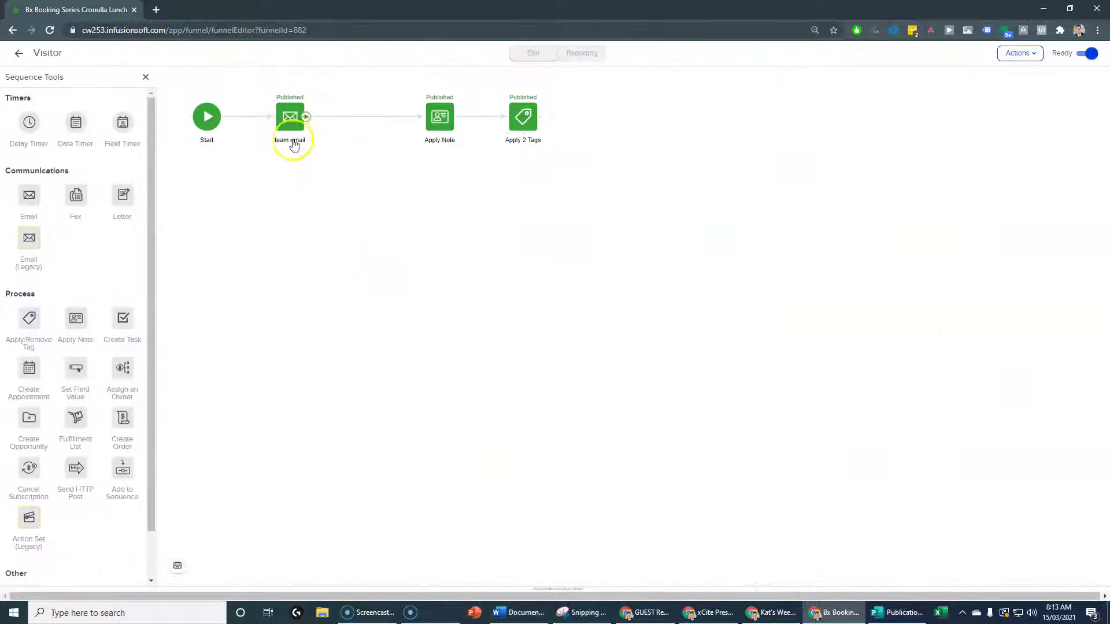
pyautogui.moveTo(283, 111); pyautogui.dragTo(299, 108)
pyautogui.moveTo(441, 118); pyautogui.dragTo(425, 119)
pyautogui.doubleClick(520, 125)
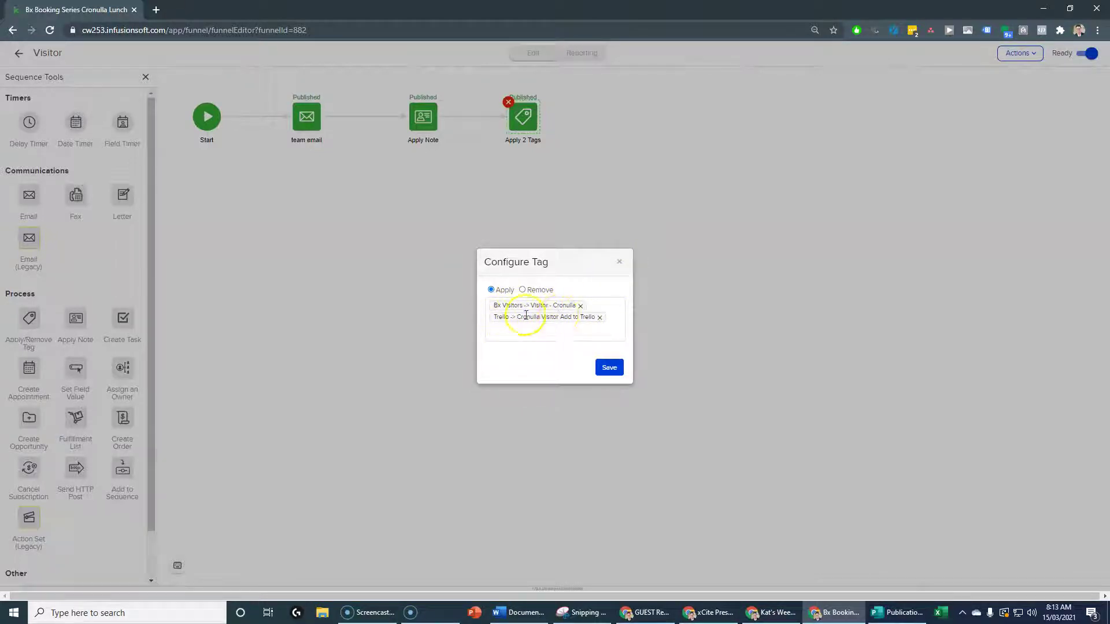
pyautogui.click(619, 265)
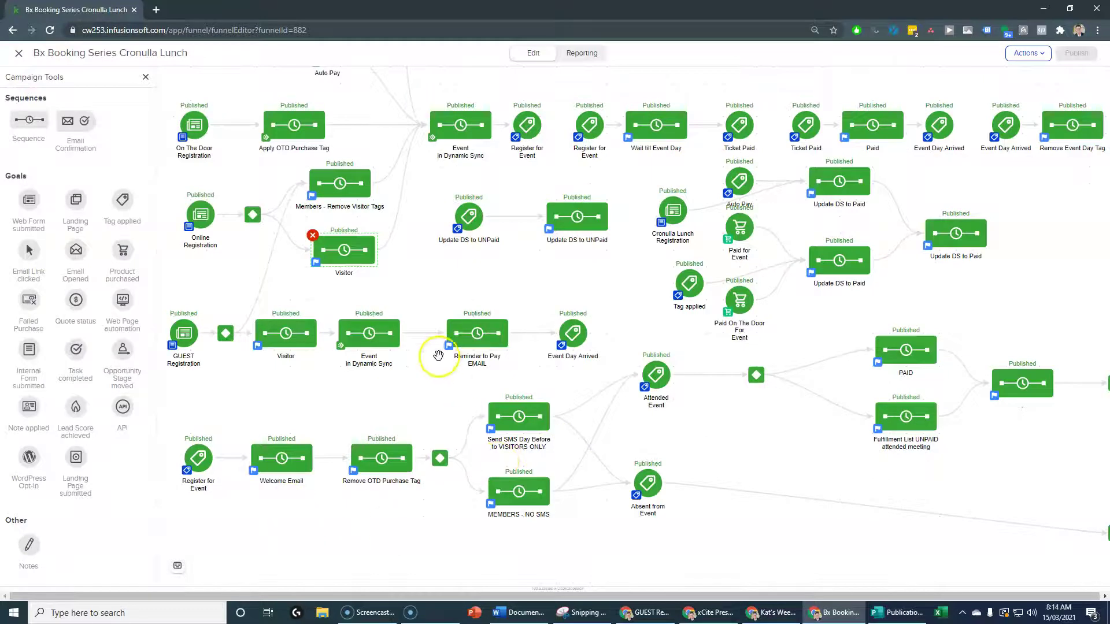
# Check the two tags applied by the post-registration Visitor sequence.
pyautogui.doubleClick(278, 334)
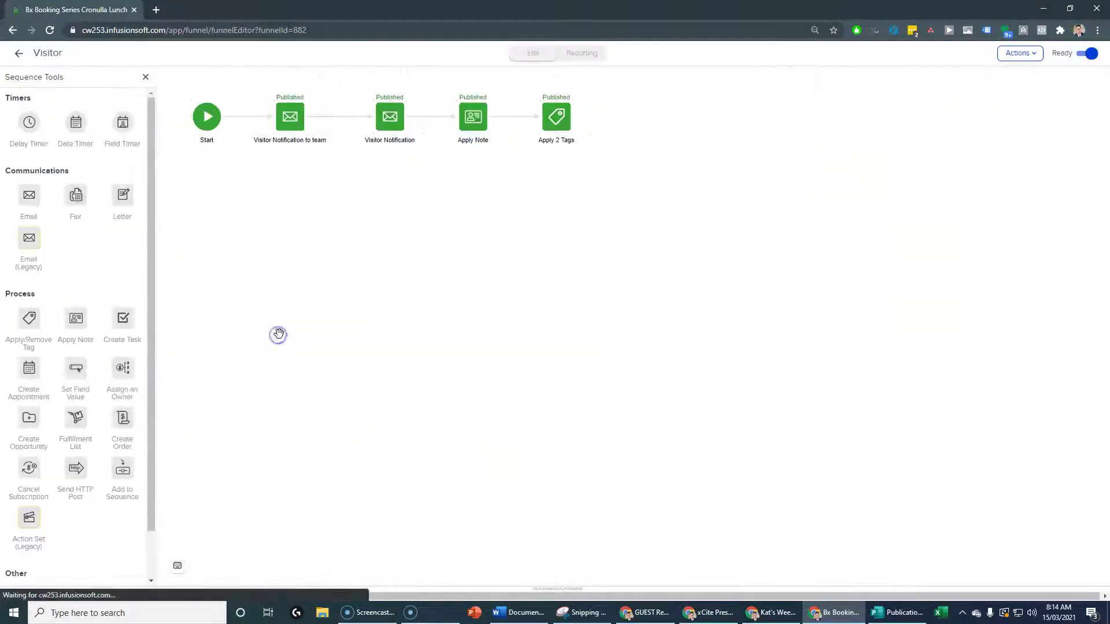
pyautogui.click(554, 126)
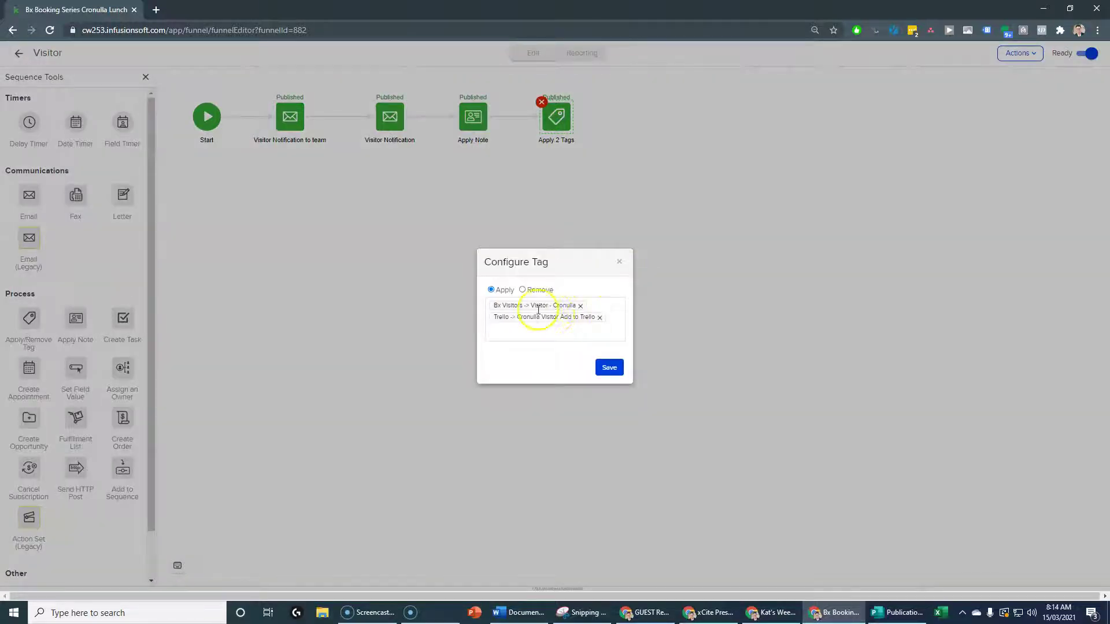
pyautogui.click(620, 264)
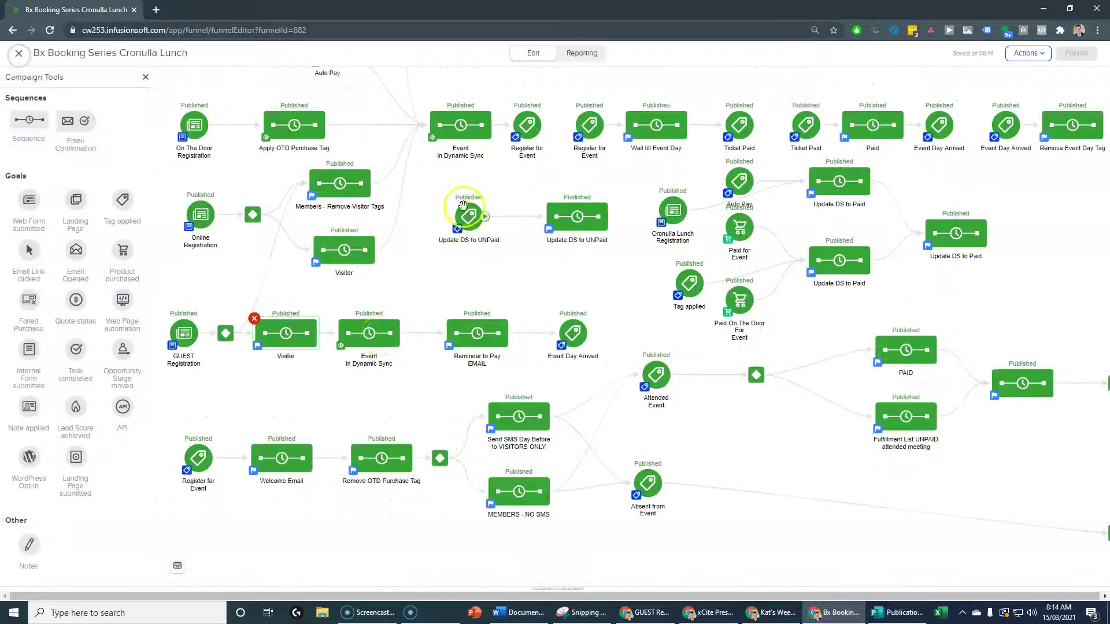
pyautogui.doubleClick(365, 335)
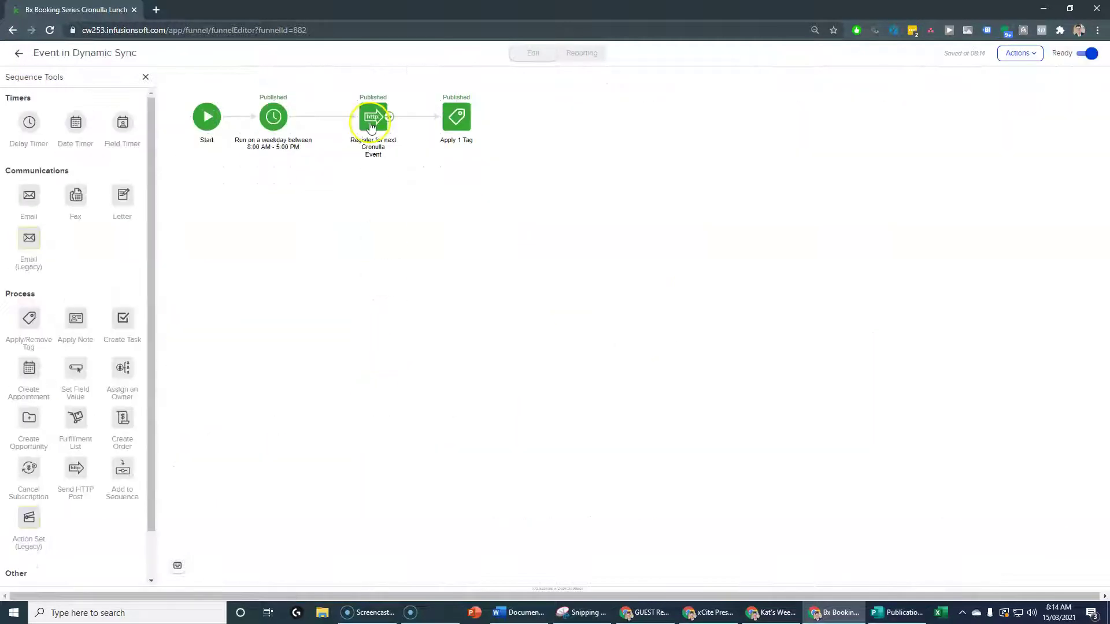
pyautogui.click(17, 52)
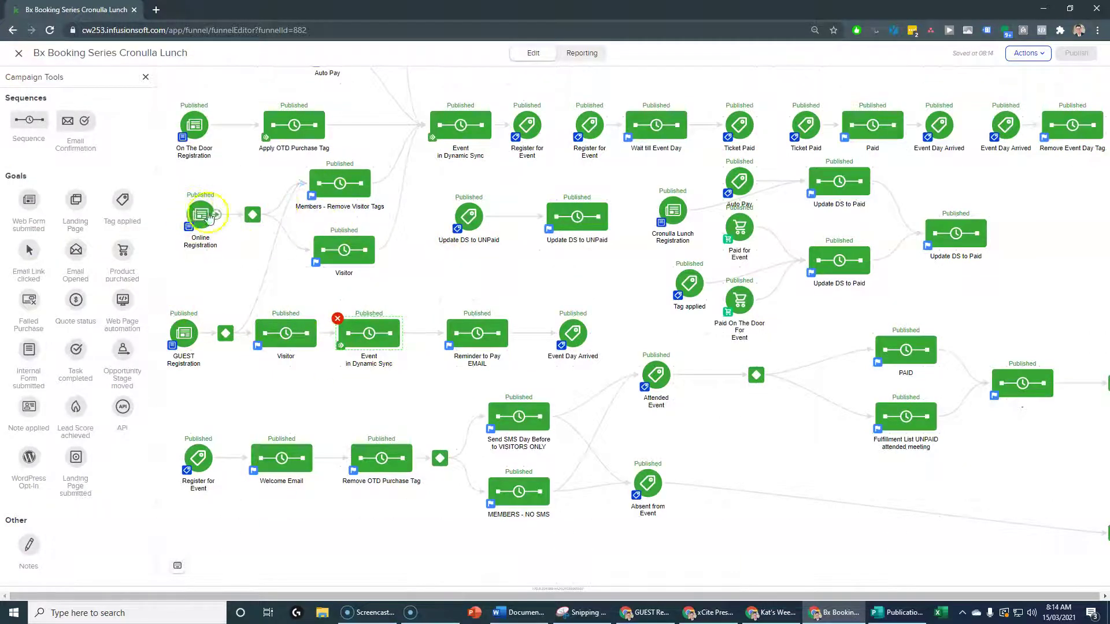
pyautogui.doubleClick(466, 126)
pyautogui.click(301, 125)
pyautogui.click(12, 53)
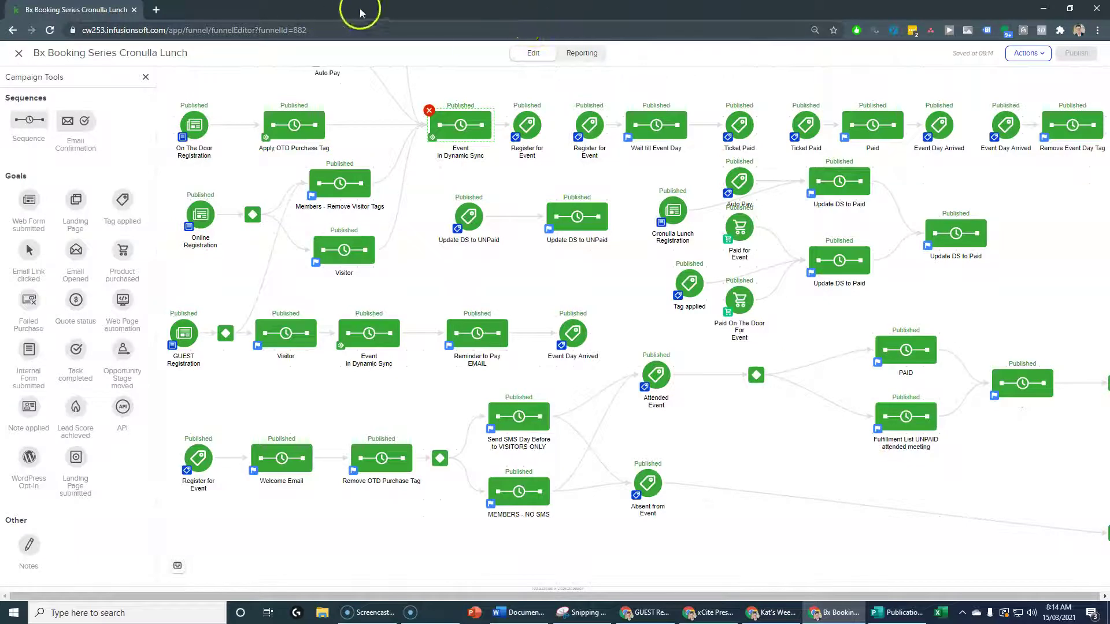
# View the 14 attendees of the Bx Cronulla Lunch Fri, Mar 19 meeting in DynamicSync.
pyautogui.moveTo(360, 13); pyautogui.dragTo(1109, 13)
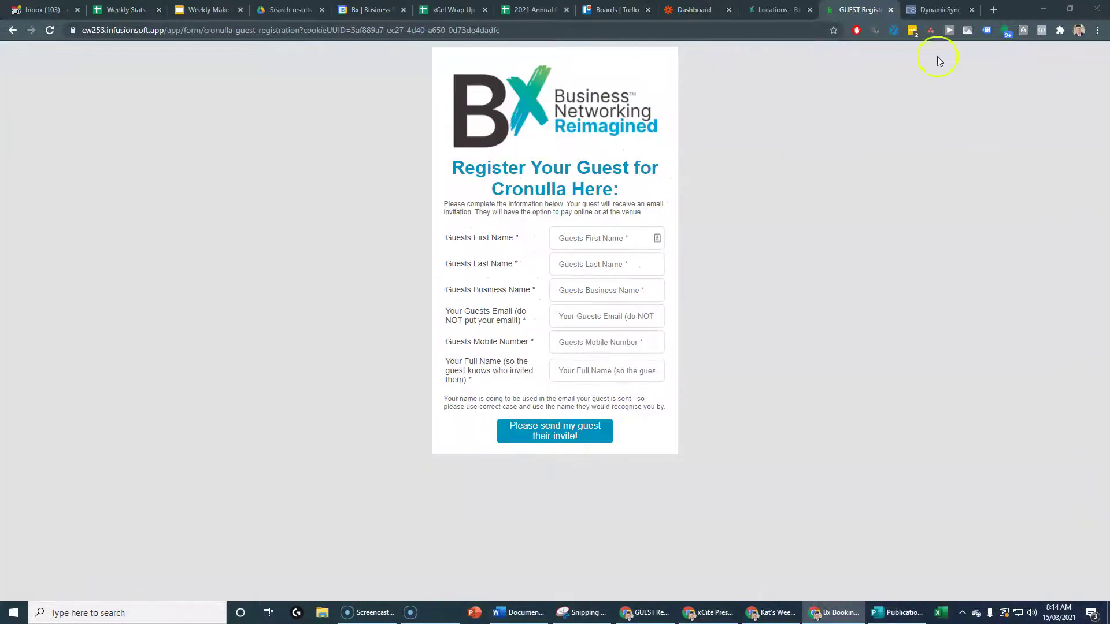
pyautogui.click(935, 12)
pyautogui.click(305, 215)
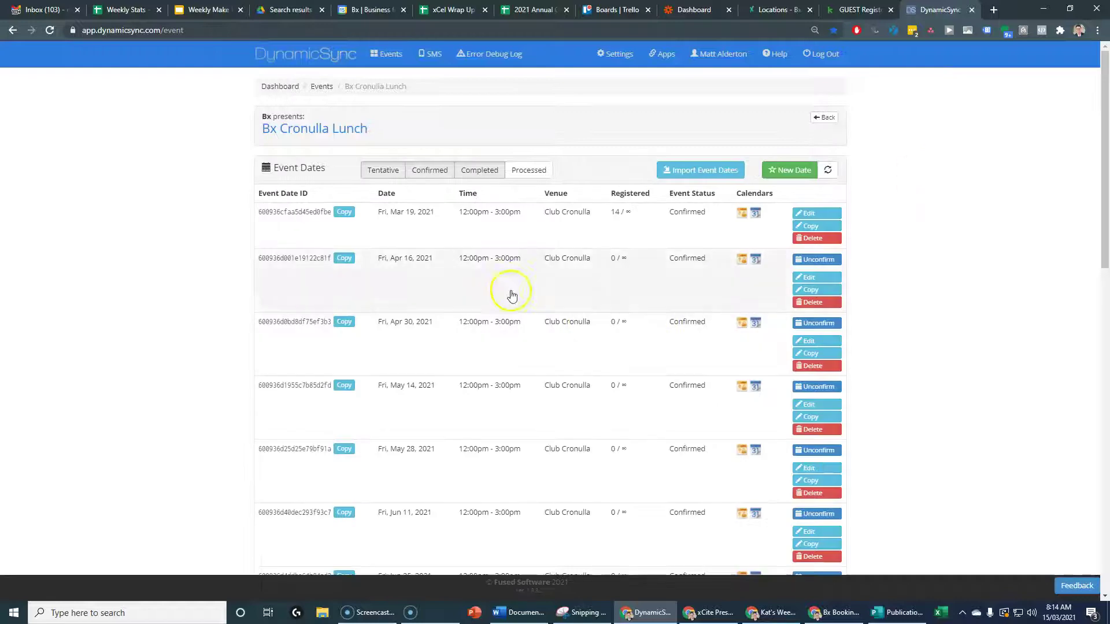
pyautogui.click(487, 216)
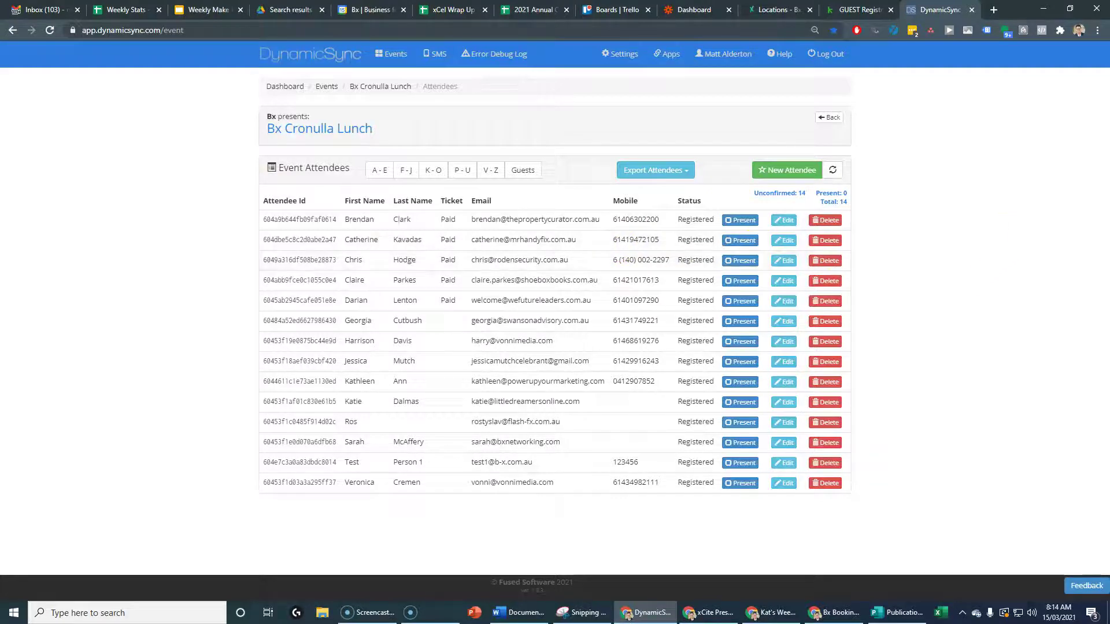
pyautogui.hotkey('alt', 'Tab')
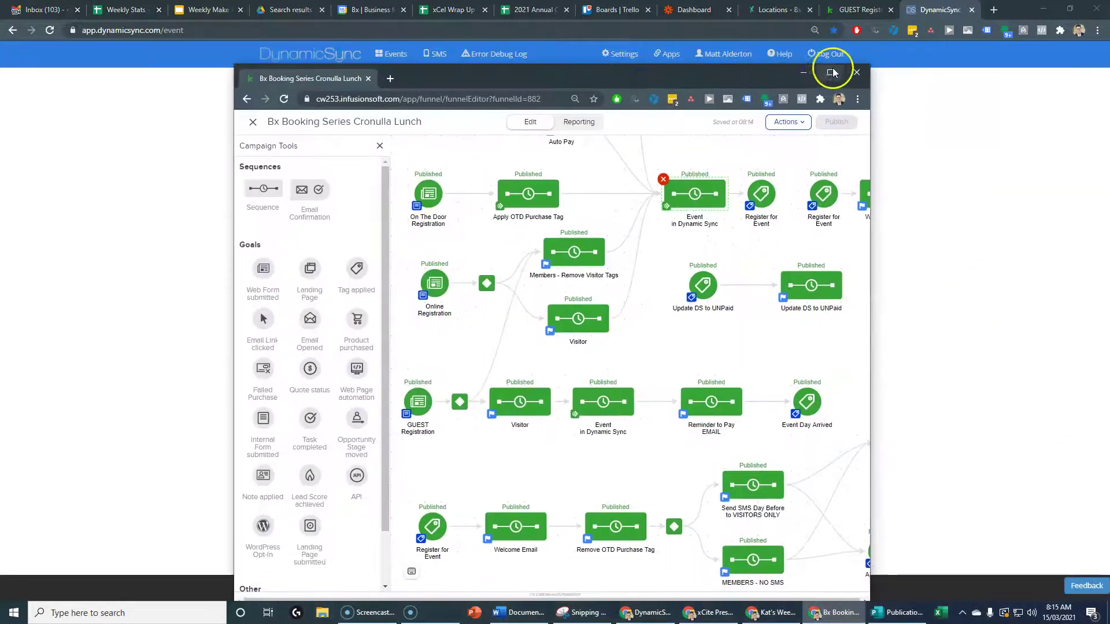
# Maximise Keap and check the Register for Event tag goal's settings.
pyautogui.doubleClick(832, 69)
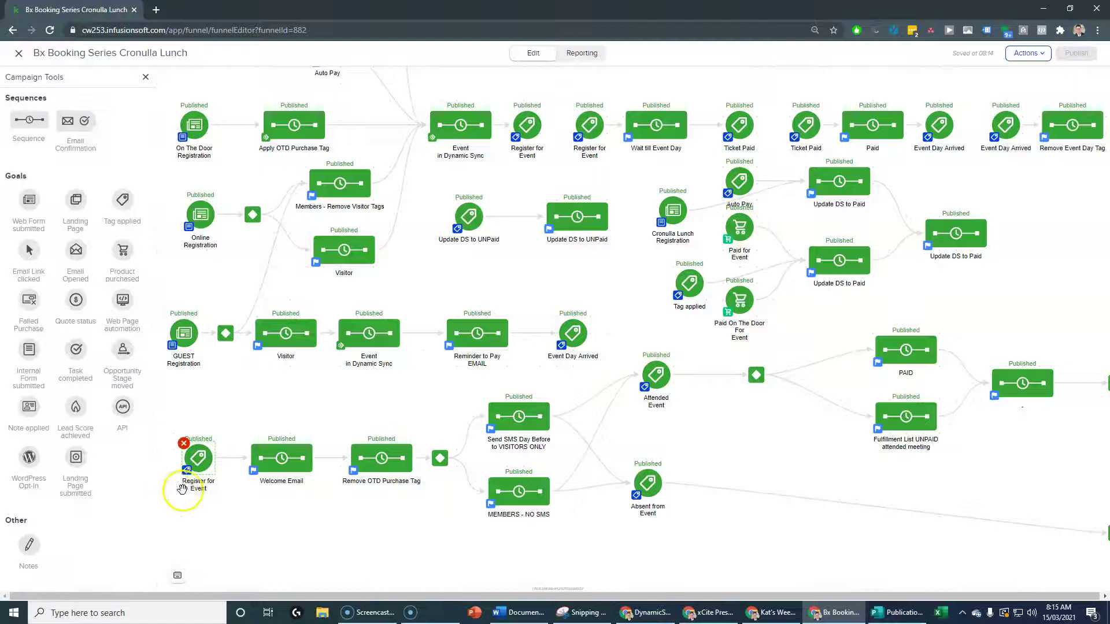
pyautogui.doubleClick(198, 458)
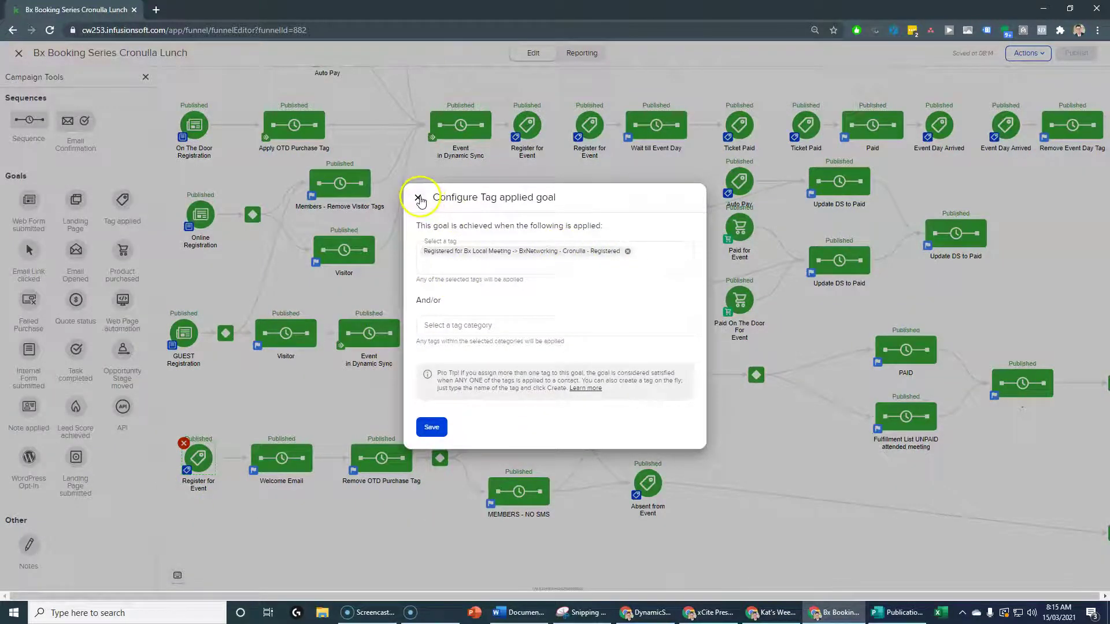
pyautogui.click(417, 199)
# Review the 'You have been registered' email in the Welcome Email sequence.
pyautogui.doubleClick(280, 458)
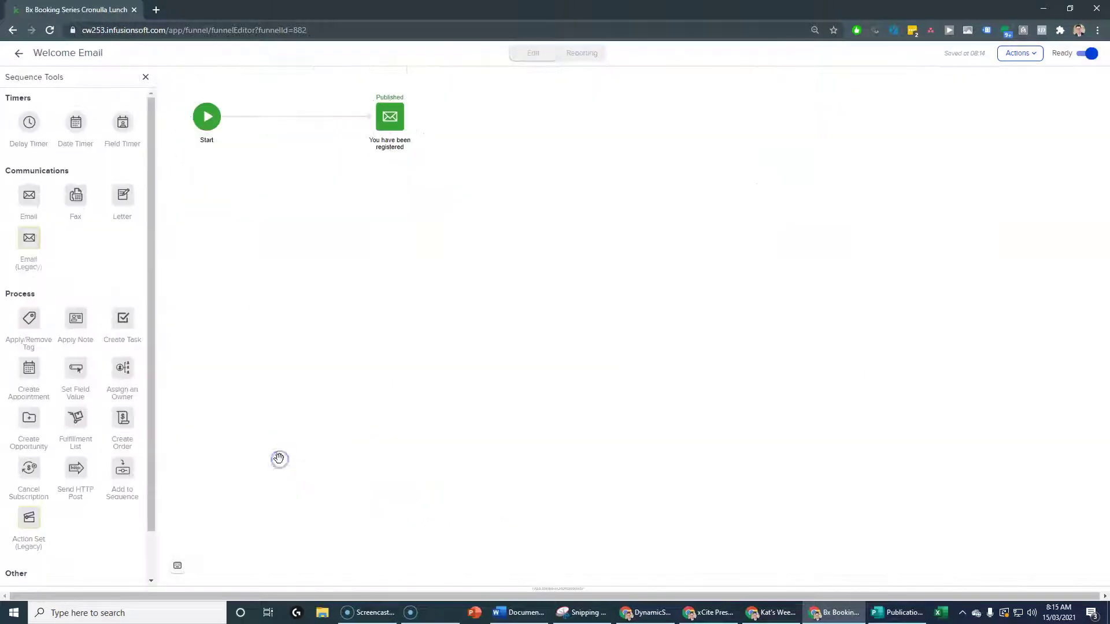
pyautogui.doubleClick(388, 128)
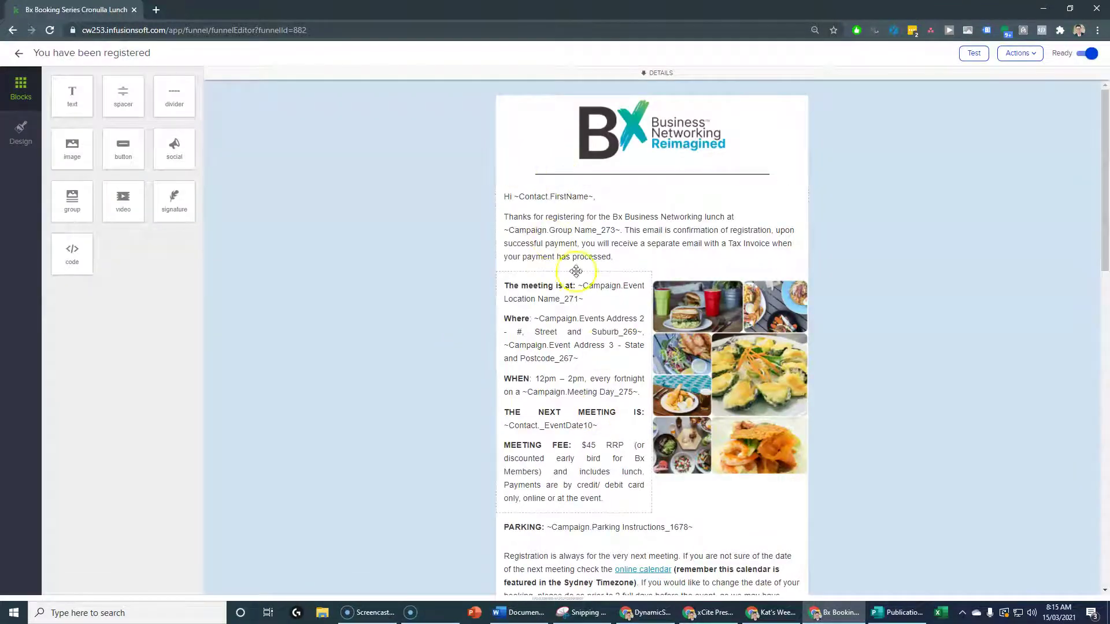
pyautogui.click(15, 53)
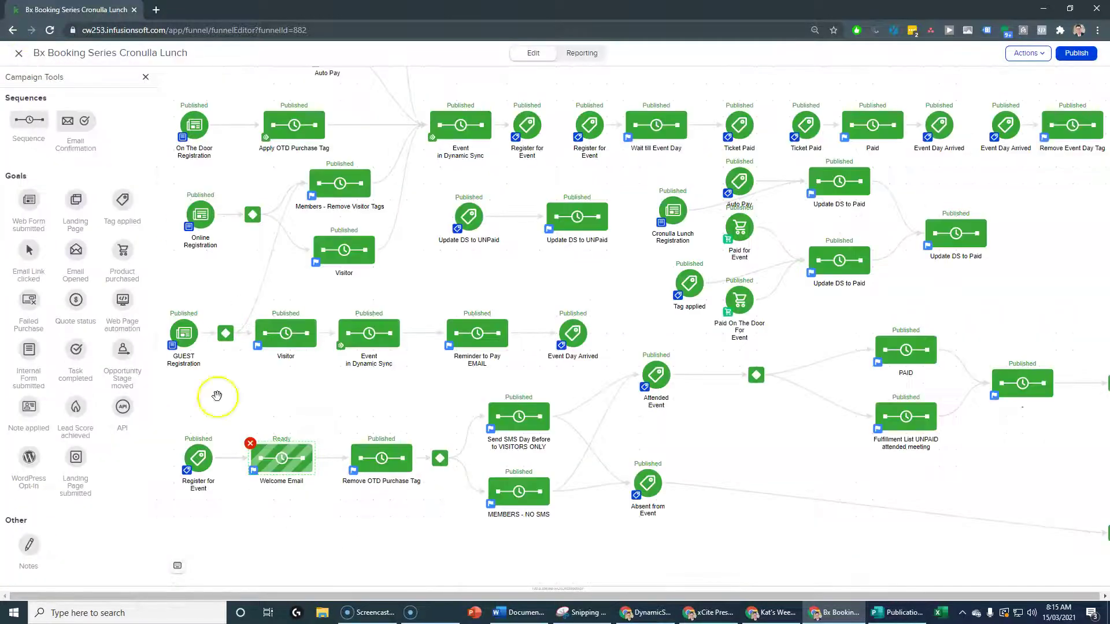
pyautogui.moveTo(448, 17); pyautogui.dragTo(1109, 14)
# Open the Guests - Cronulla zap from the Guests Sequences folder of Zapier's Zaps list.
pyautogui.click(691, 9)
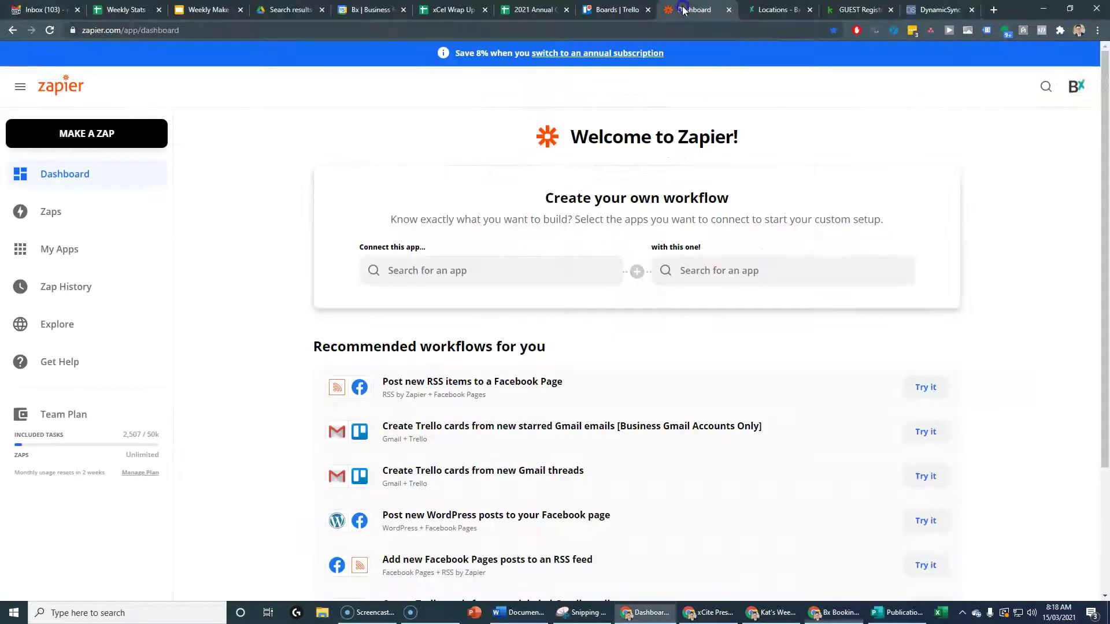
pyautogui.click(46, 212)
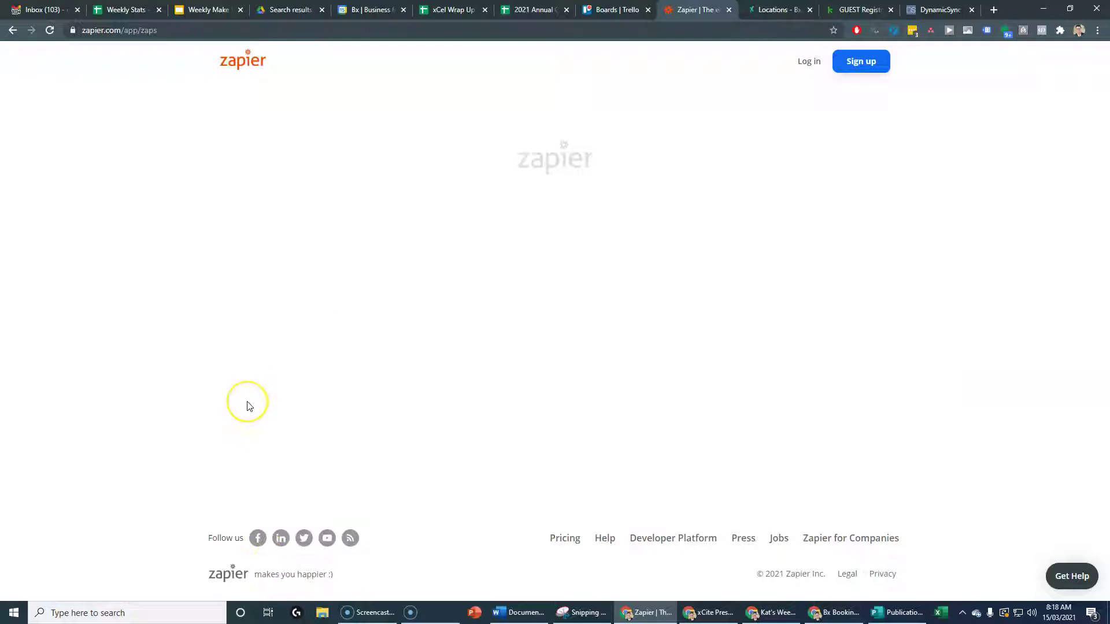
pyautogui.click(345, 327)
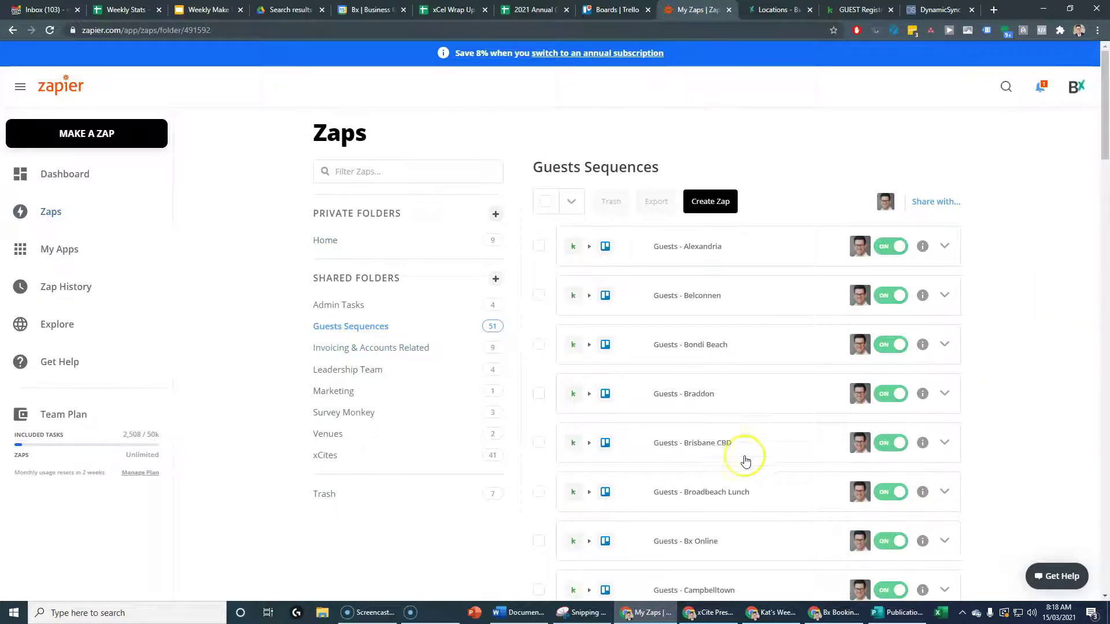
pyautogui.scroll(-7, 745, 461)
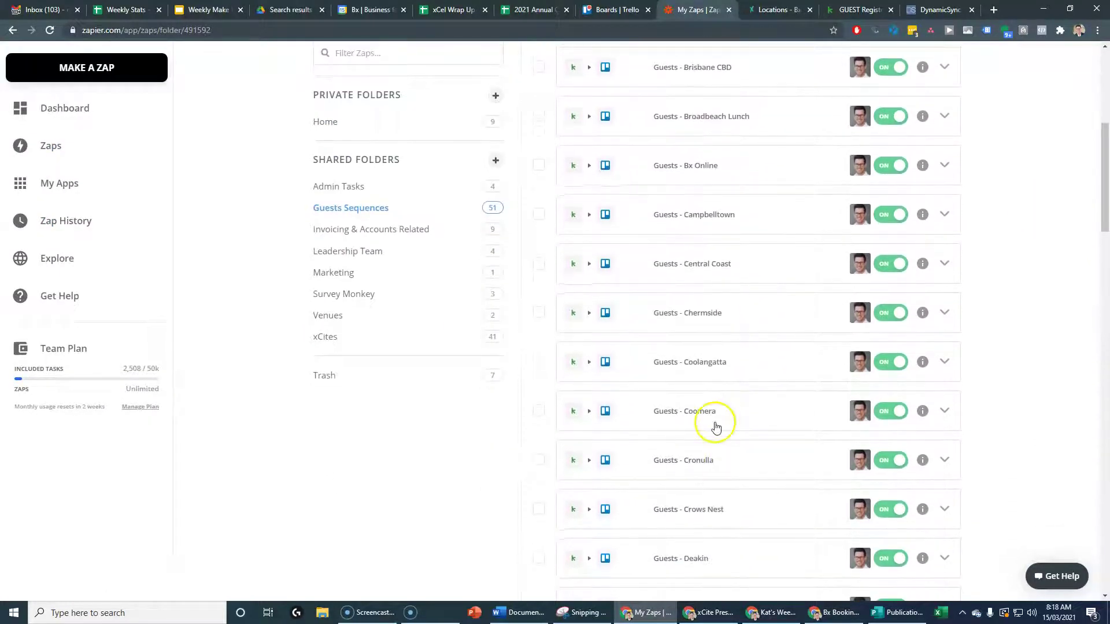
pyautogui.scroll(-1, 711, 419)
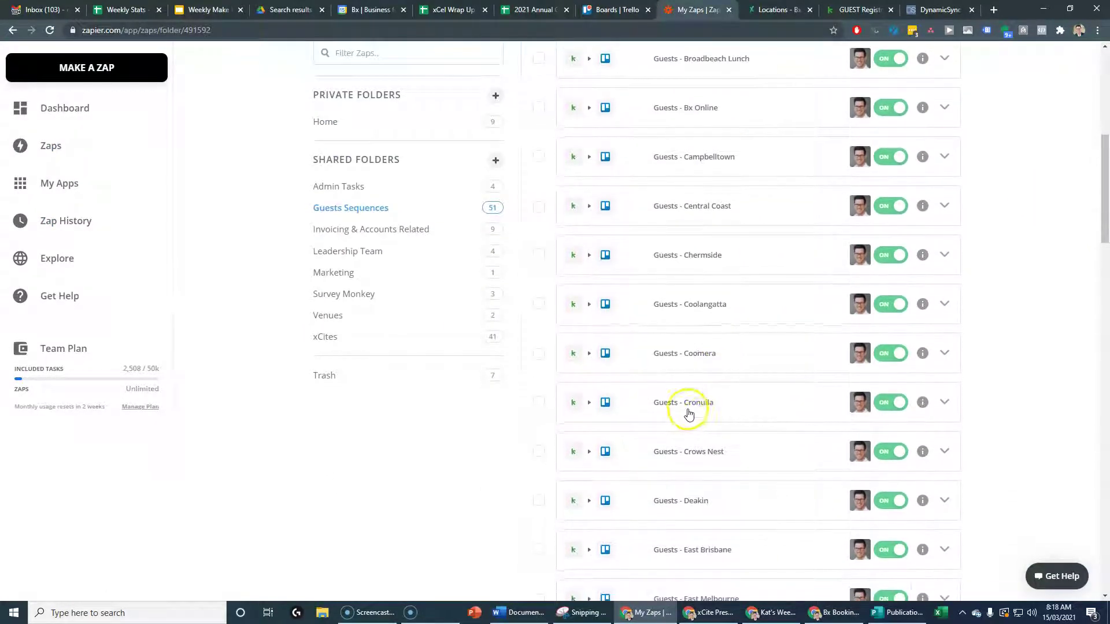
pyautogui.click(668, 407)
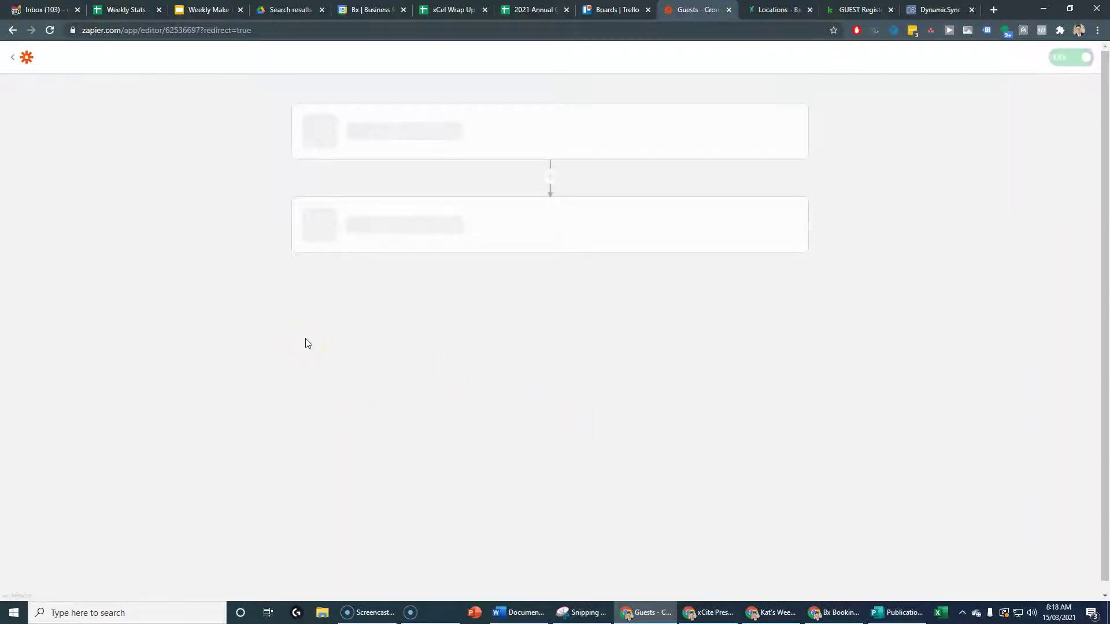
# Set the Keap trigger's 'Only Trigger The FIRST Time' to False and accept the test result.
pyautogui.click(419, 160)
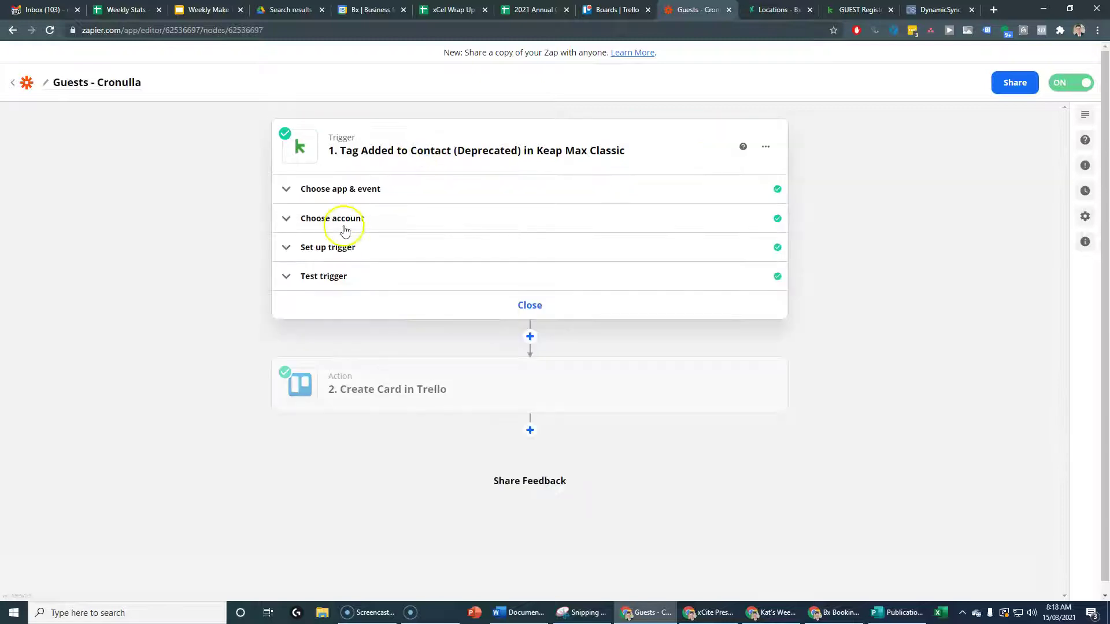
pyautogui.click(342, 248)
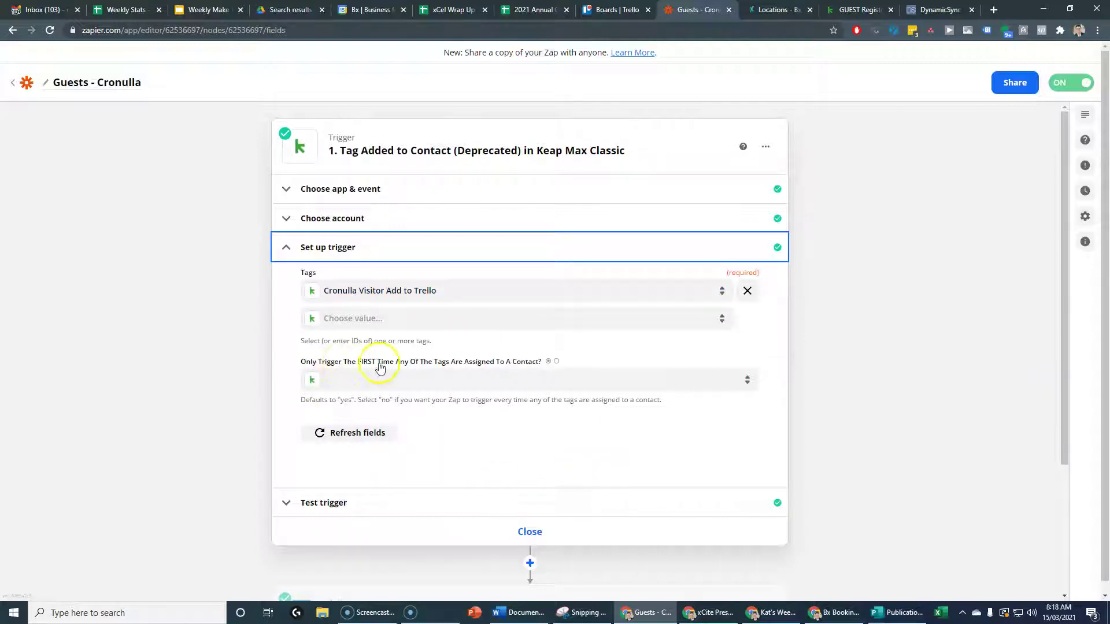
pyautogui.click(392, 380)
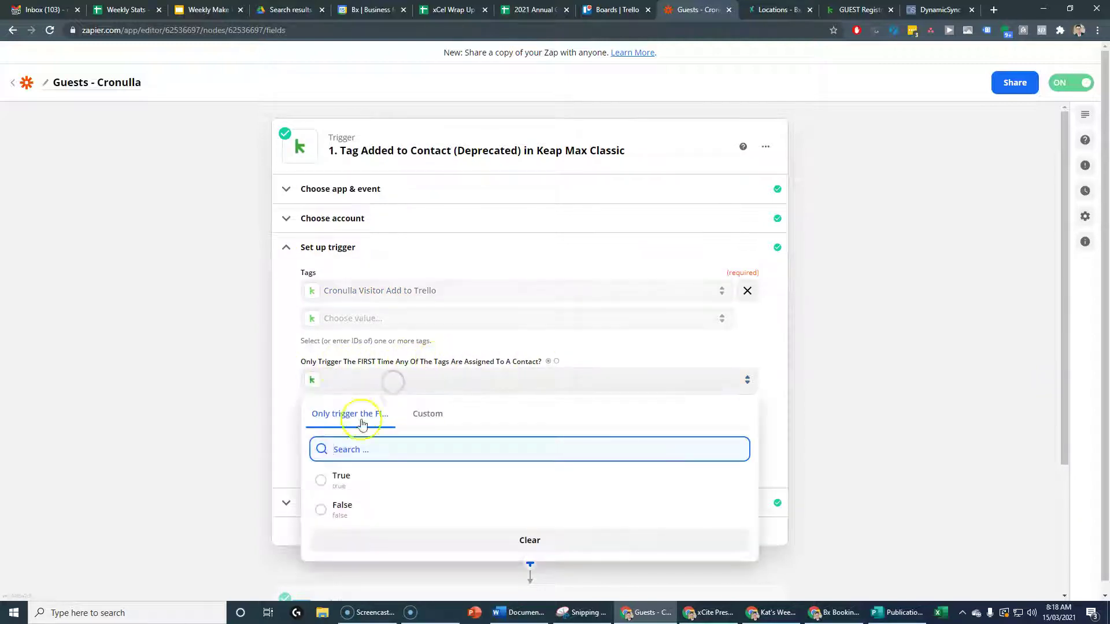
pyautogui.click(343, 514)
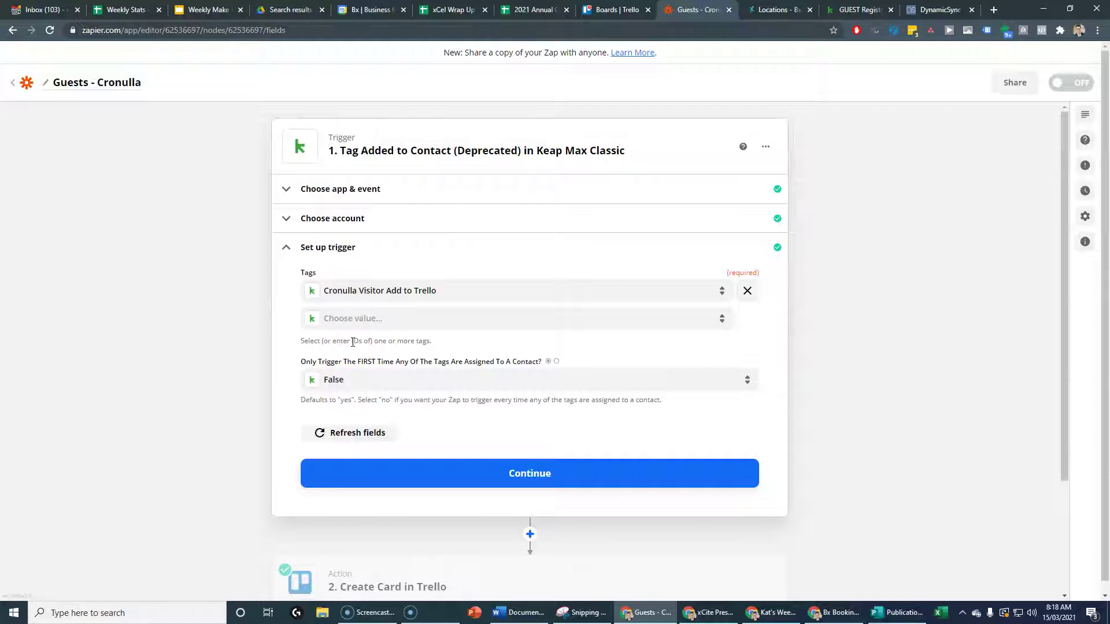
pyautogui.click(458, 474)
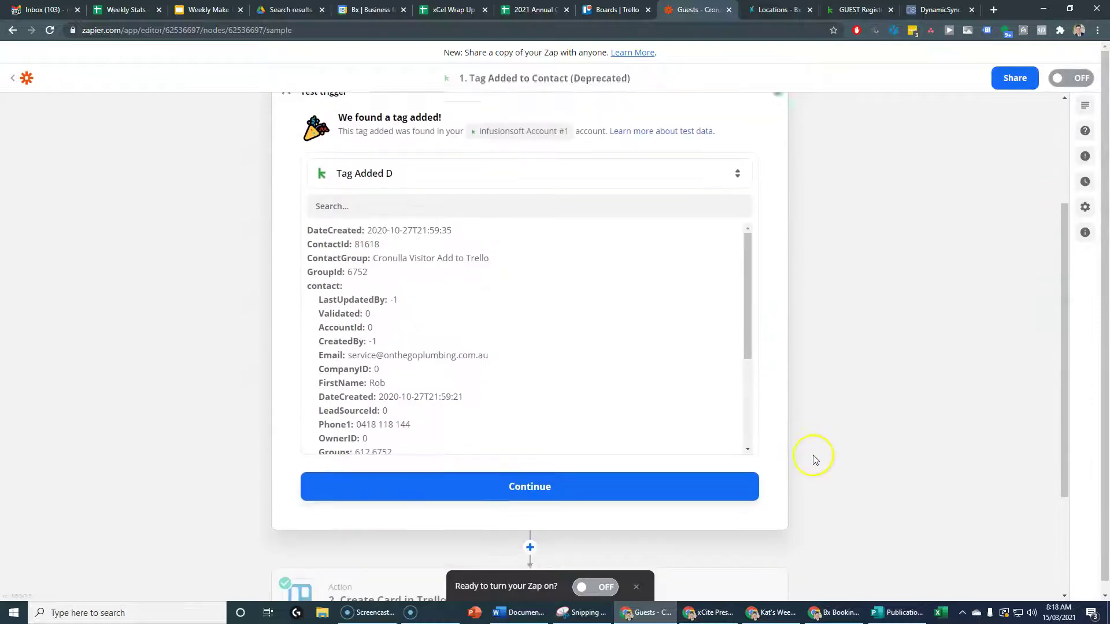
pyautogui.click(527, 329)
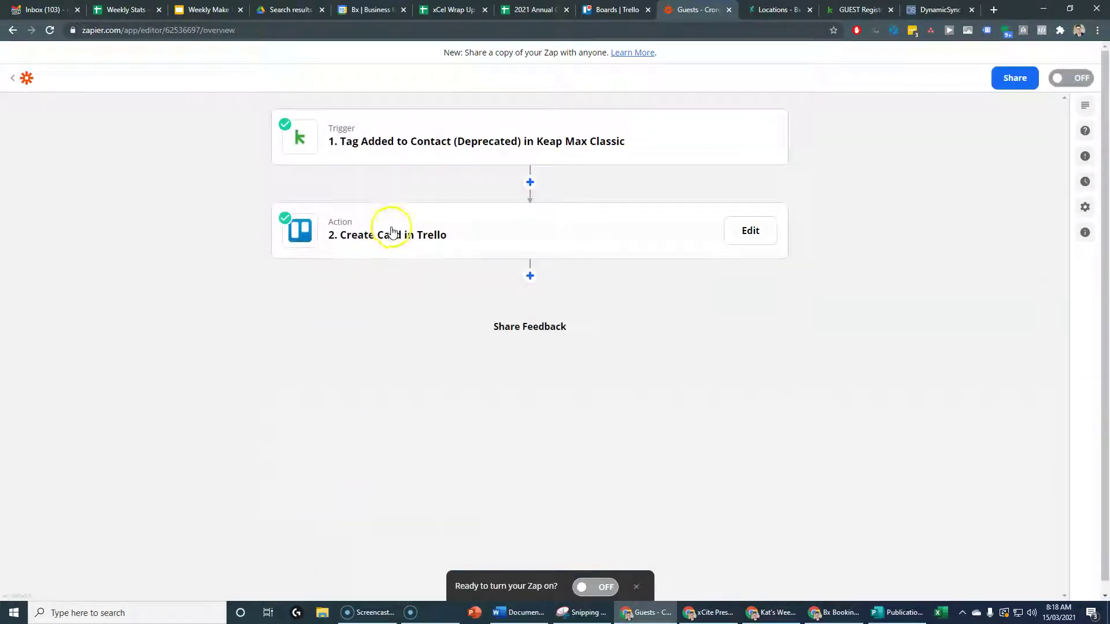
# Review the Create Card in Trello action's fields without changes, then turn the Guests - Cronulla zap back on.
pyautogui.click(389, 233)
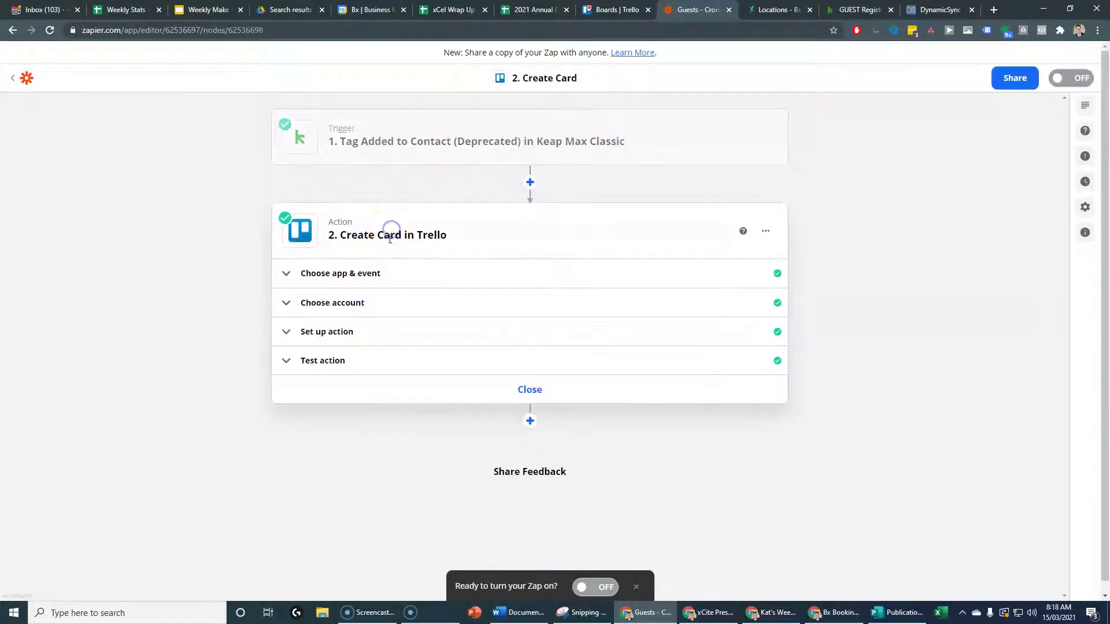
pyautogui.click(323, 333)
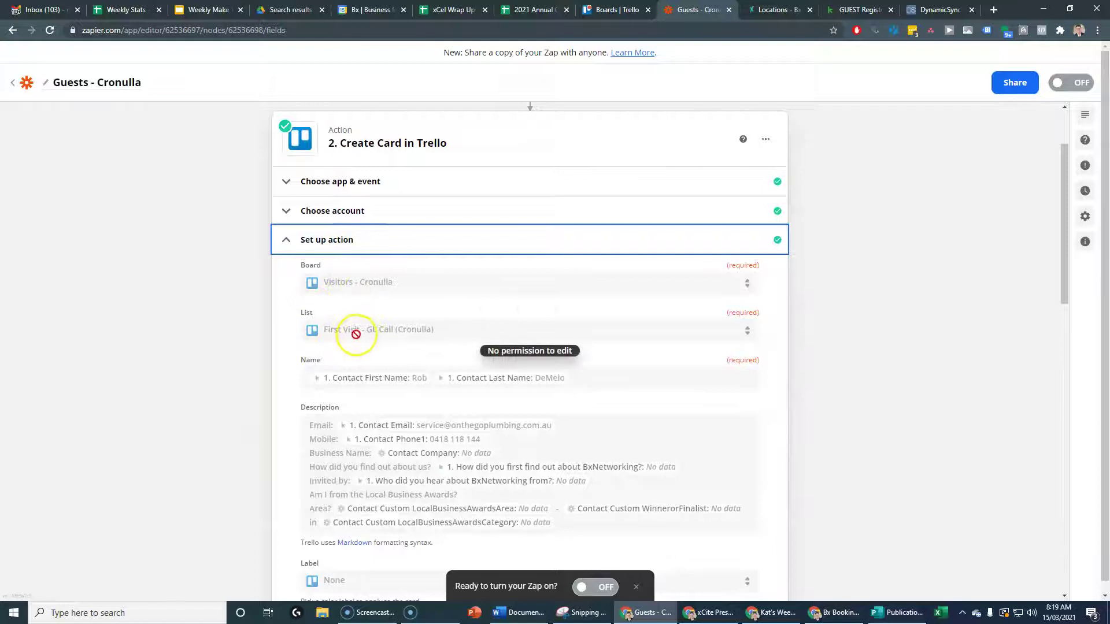
pyautogui.scroll(-2, 244, 461)
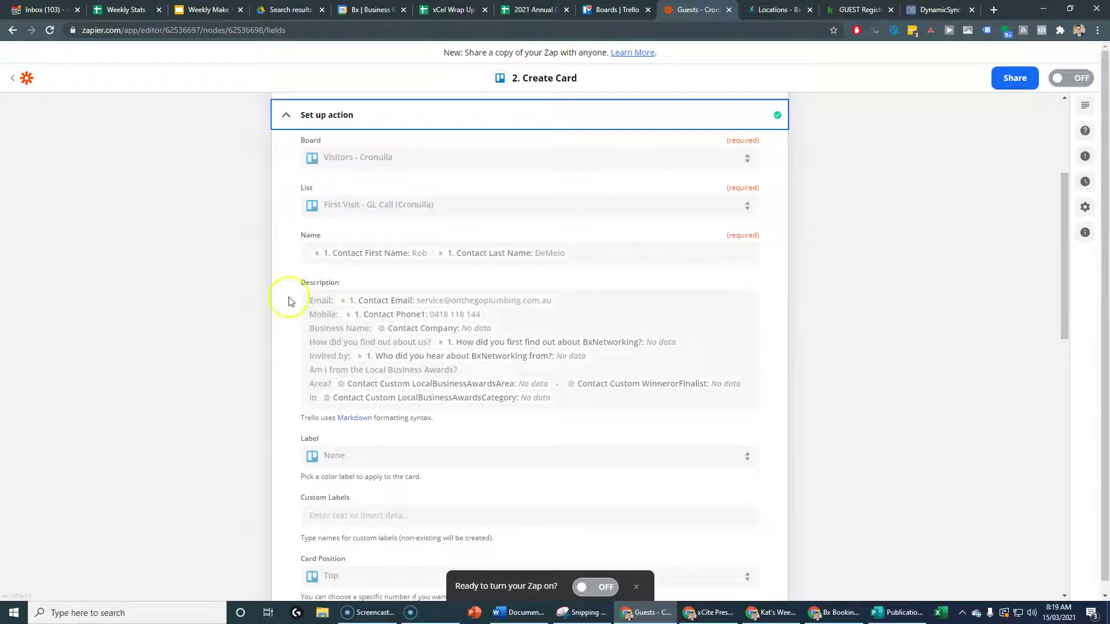
pyautogui.scroll(-2, 230, 431)
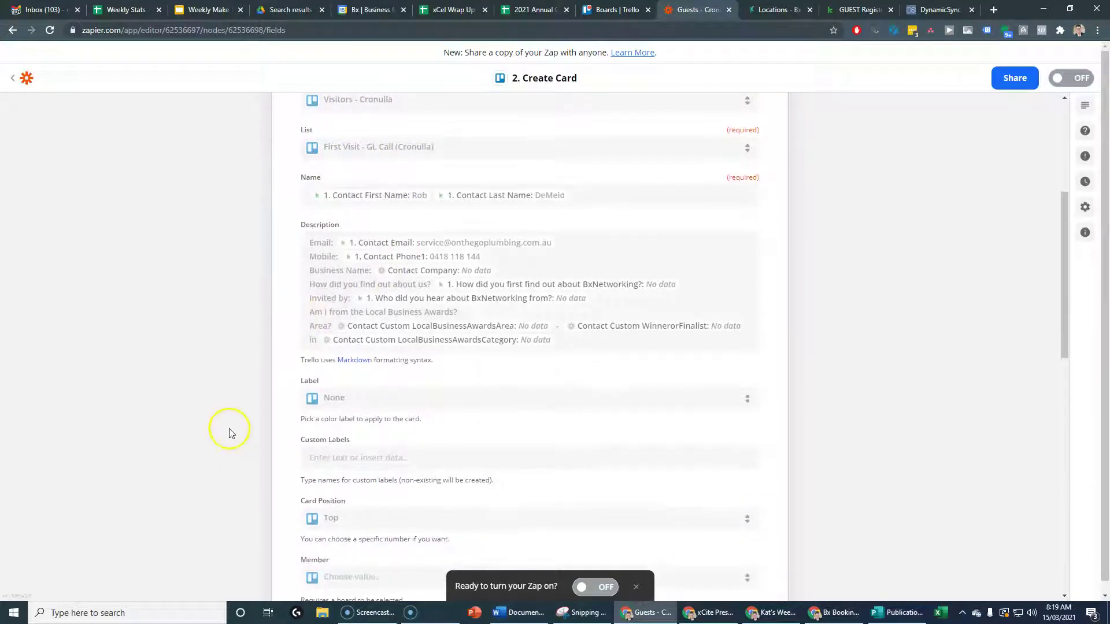
pyautogui.scroll(-9, 289, 428)
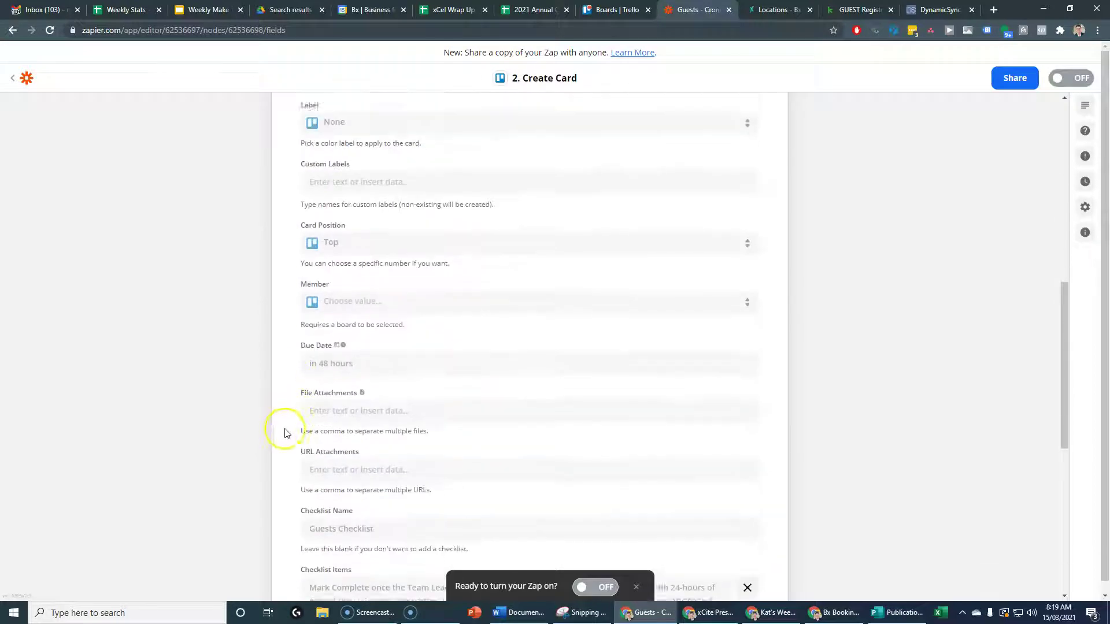
pyautogui.scroll(-1, 289, 467)
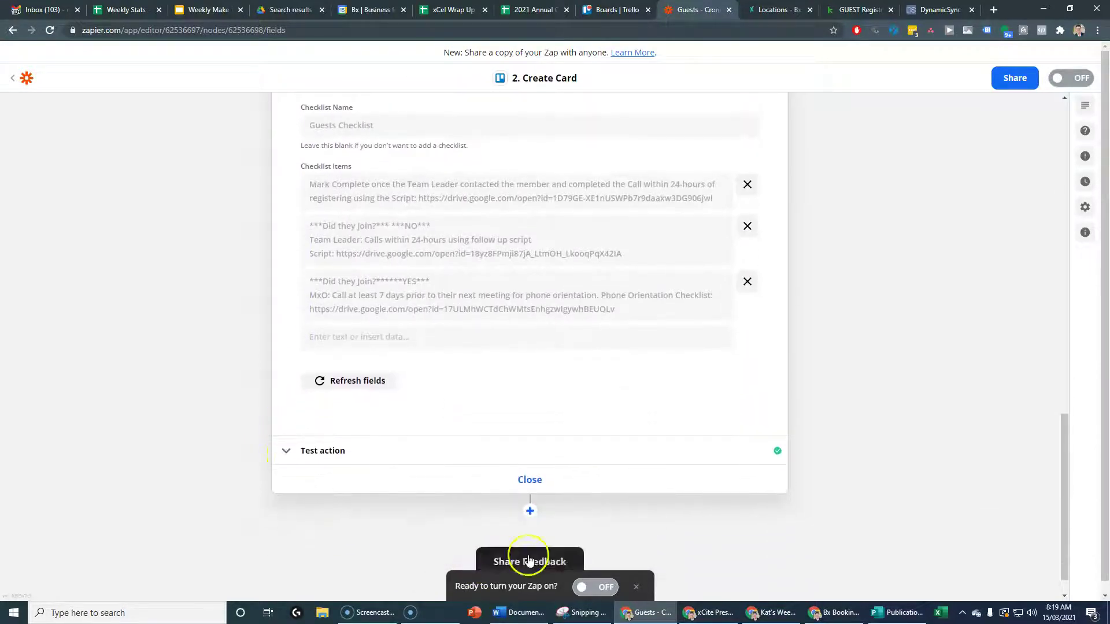
pyautogui.click(590, 588)
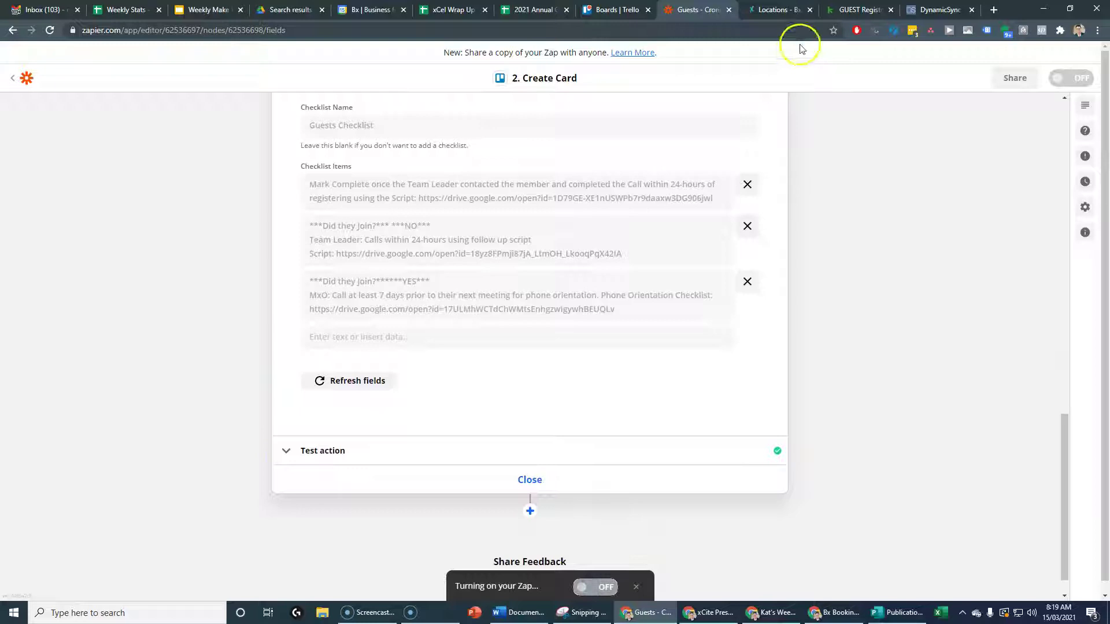
# In Trello, go to the Cronulla team's boards and open the Guests - Cronulla board.
pyautogui.click(611, 12)
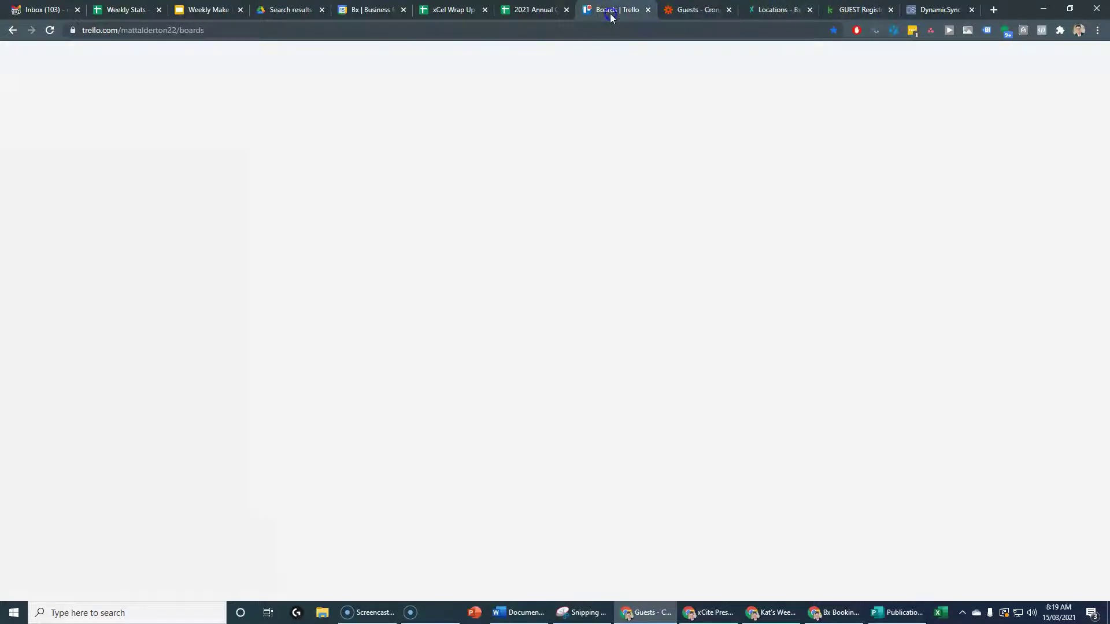
pyautogui.scroll(-10, 254, 371)
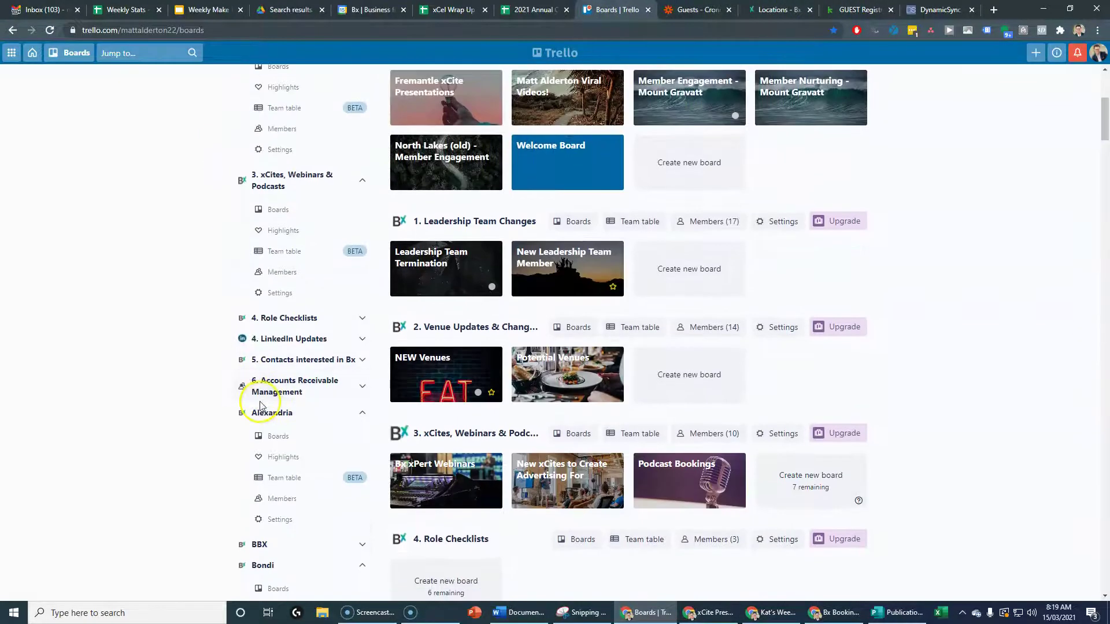
pyautogui.scroll(-9, 263, 412)
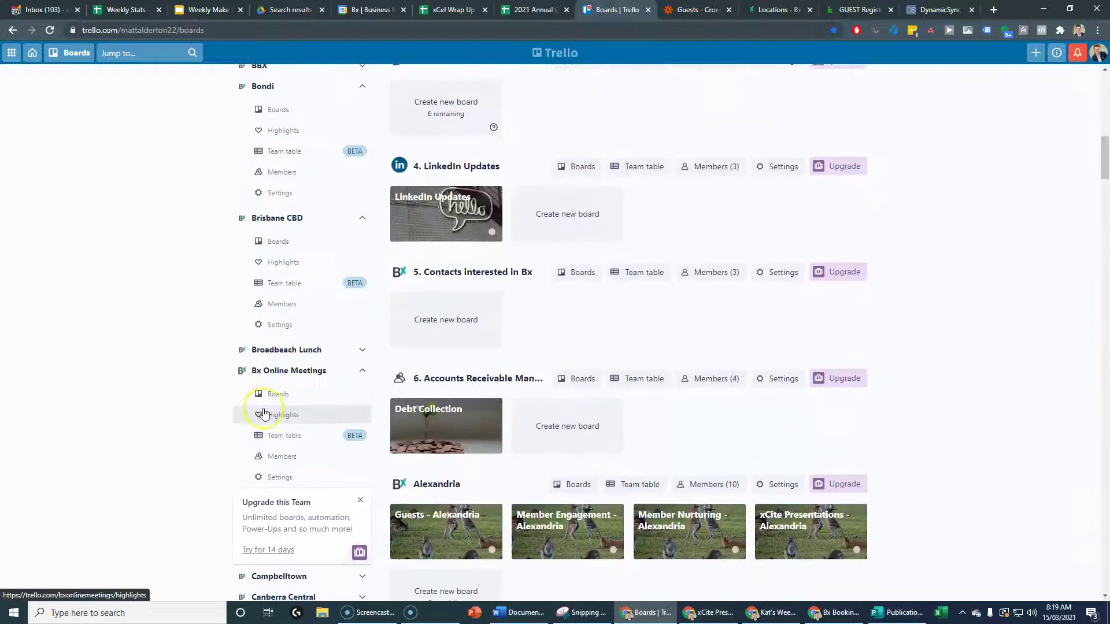
pyautogui.scroll(-2, 263, 412)
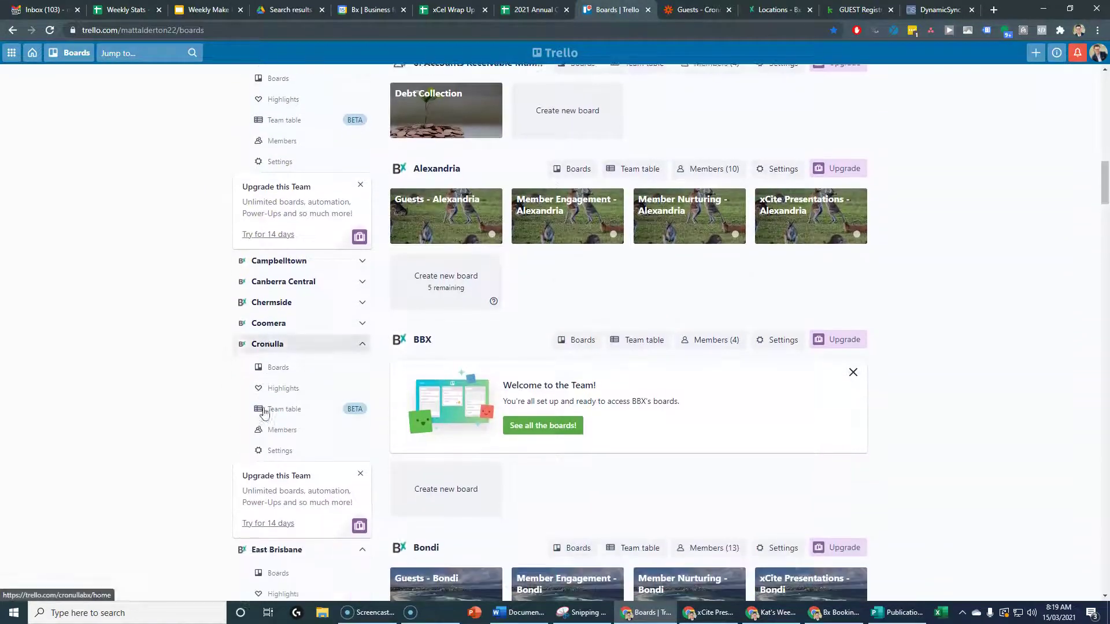
pyautogui.click(278, 439)
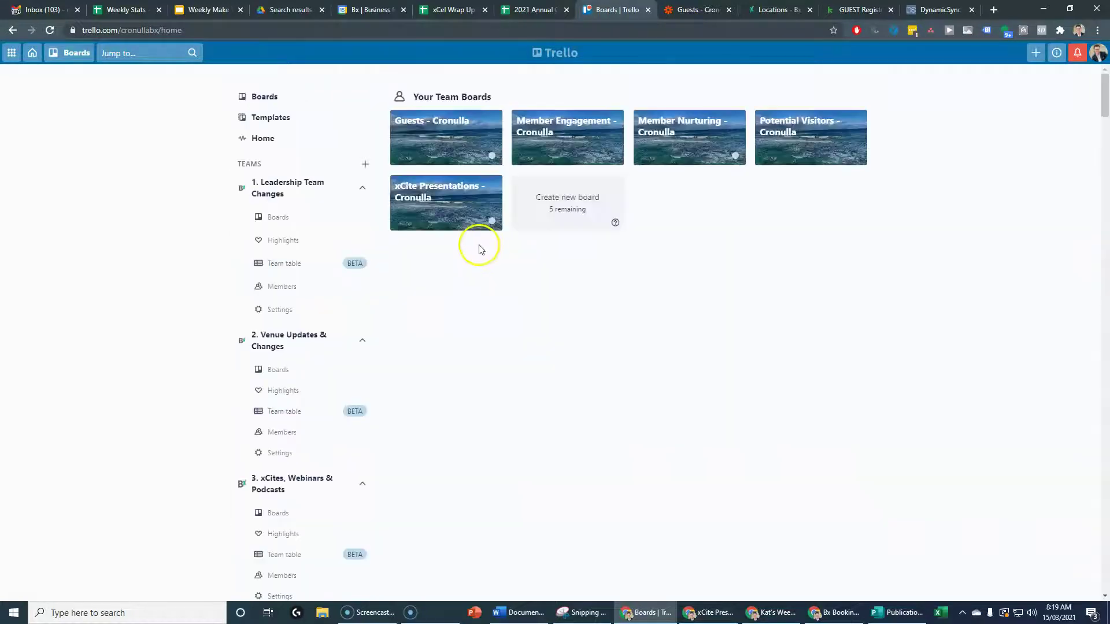
pyautogui.click(454, 123)
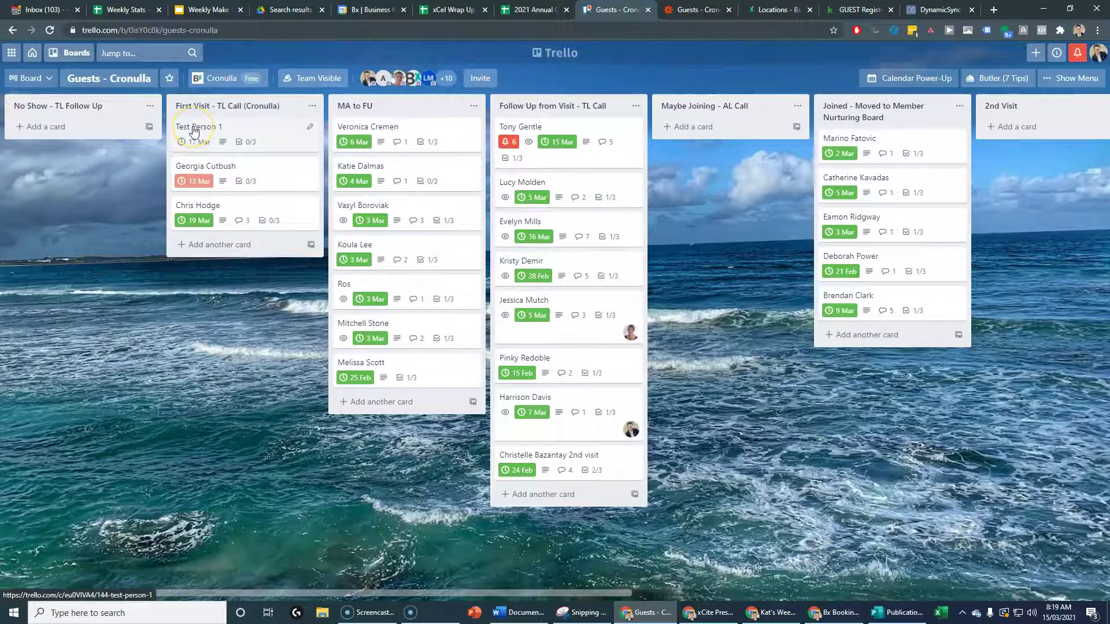
# Open the Test Person 1 card, look over its details, and close it.
pyautogui.click(194, 130)
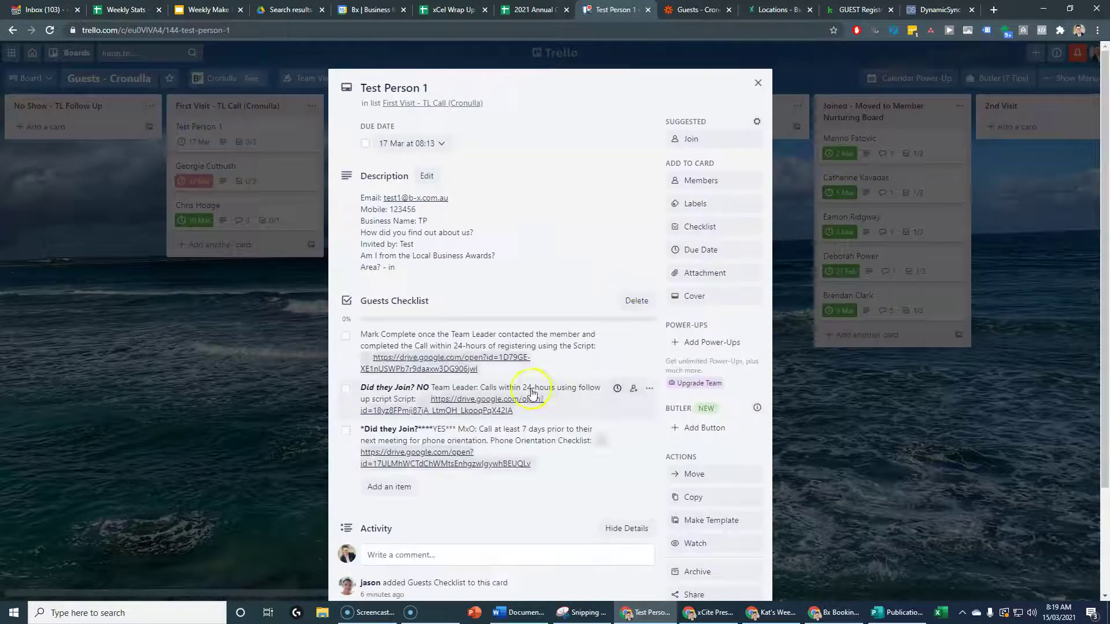
pyautogui.scroll(-2, 416, 272)
pyautogui.scroll(3, 456, 370)
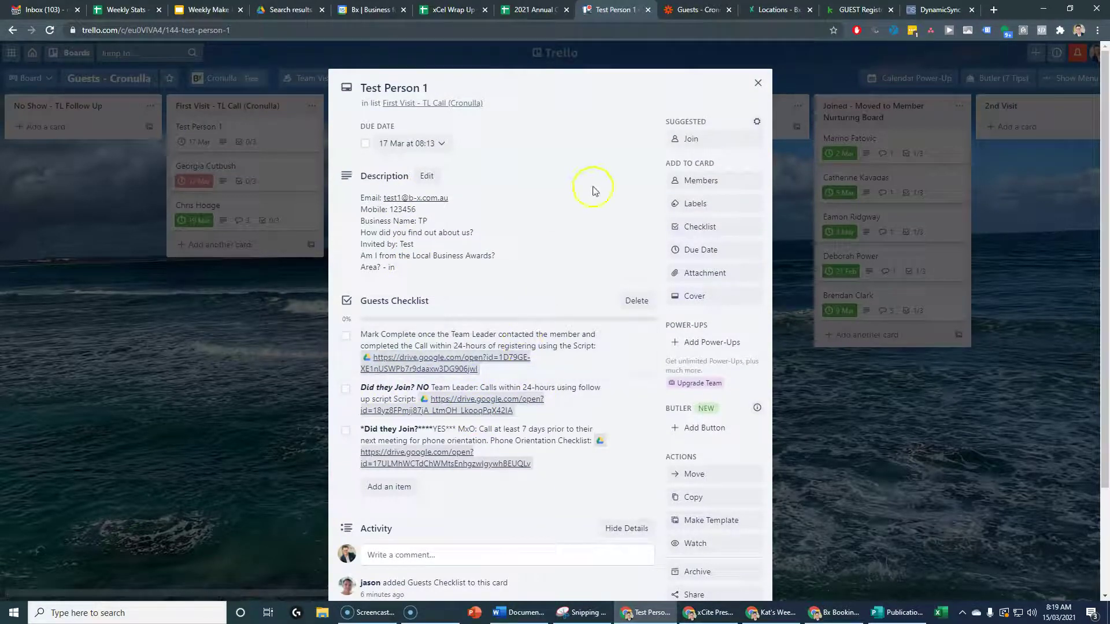
pyautogui.click(754, 84)
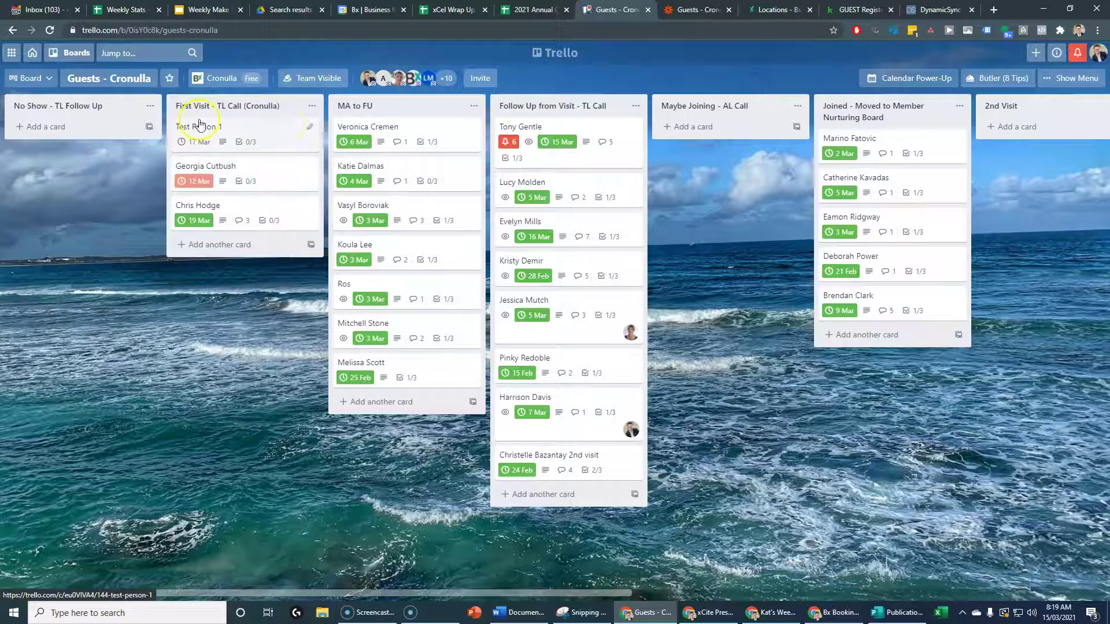
# Archive the Test Person 1 card from its quick-edit menu.
pyautogui.click(312, 130)
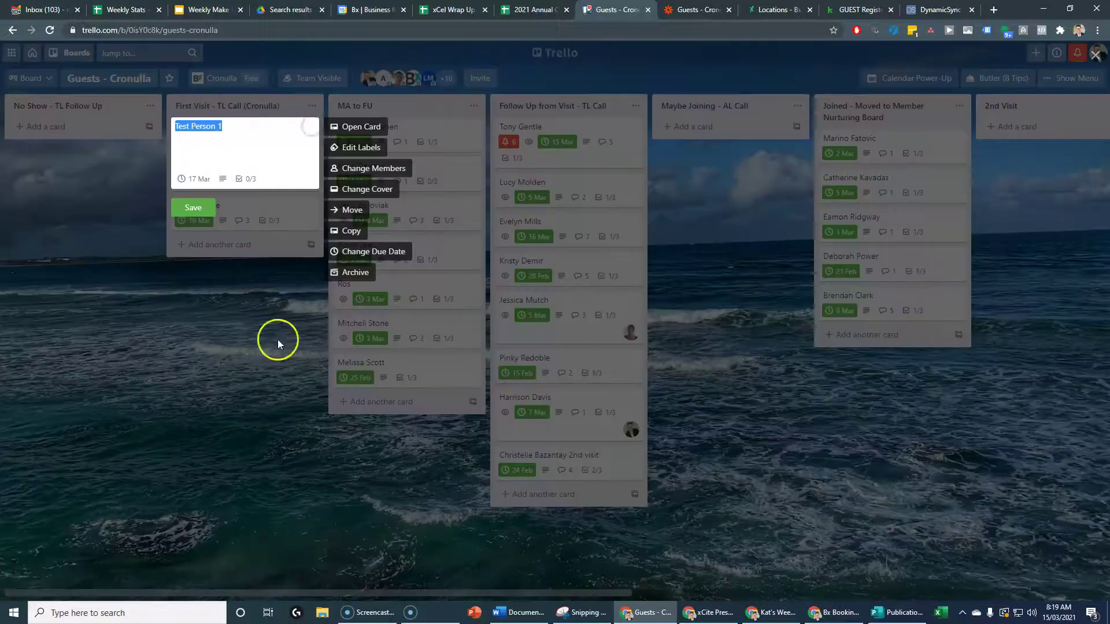
pyautogui.click(356, 271)
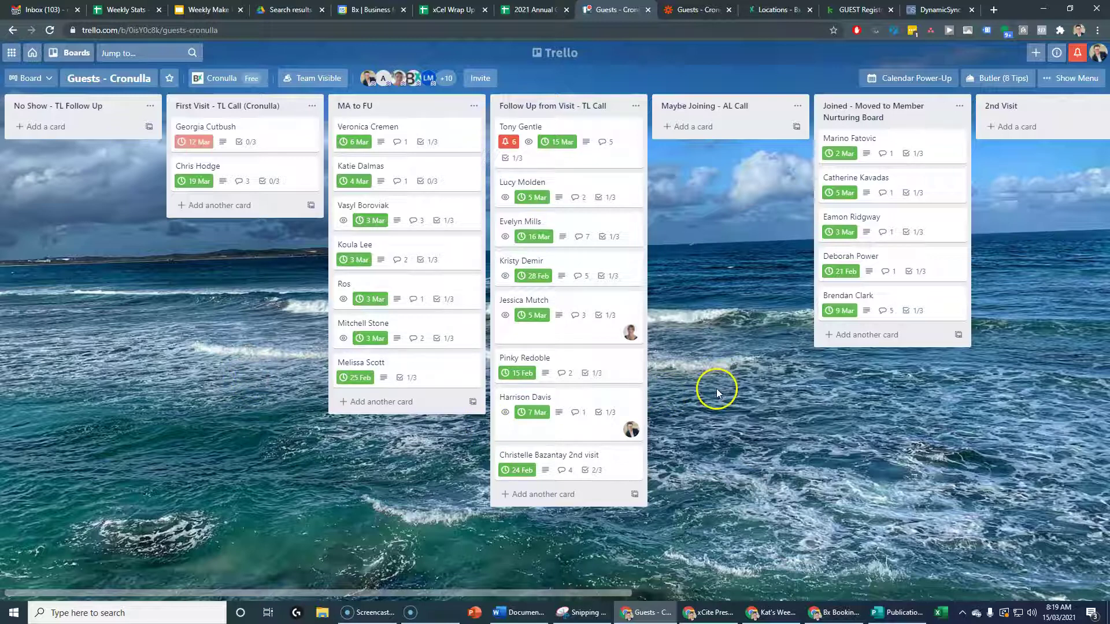
pyautogui.moveTo(780, 446); pyautogui.dragTo(689, 451)
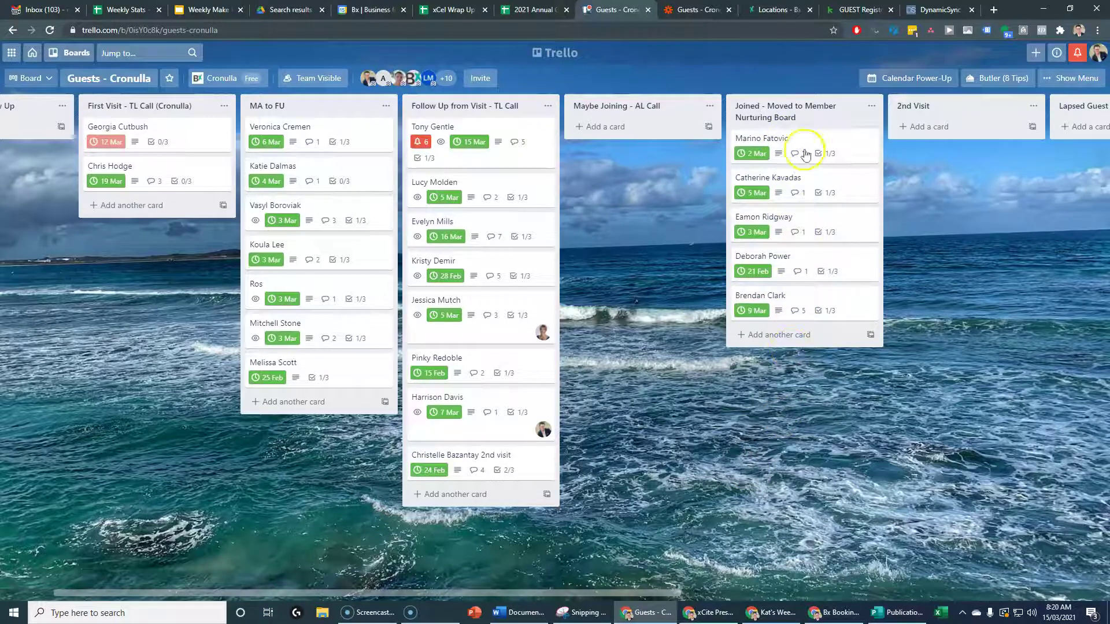
# Pan across the board's later lists, then bring up the xCel Wrap Up - NSW spreadsheet.
pyautogui.moveTo(832, 394); pyautogui.dragTo(679, 416)
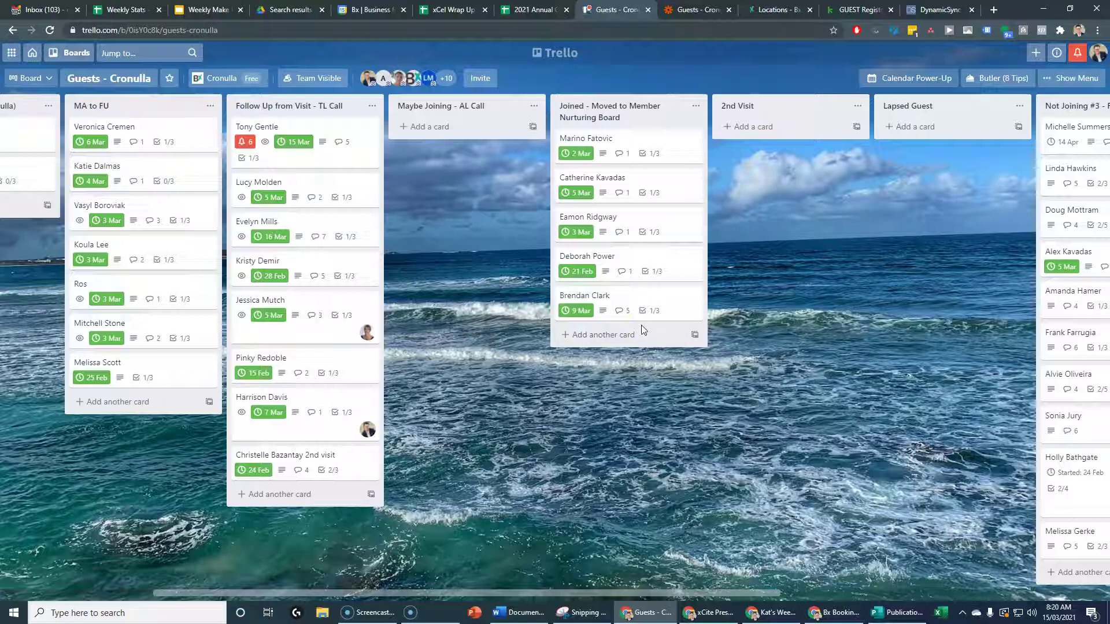
pyautogui.click(444, 16)
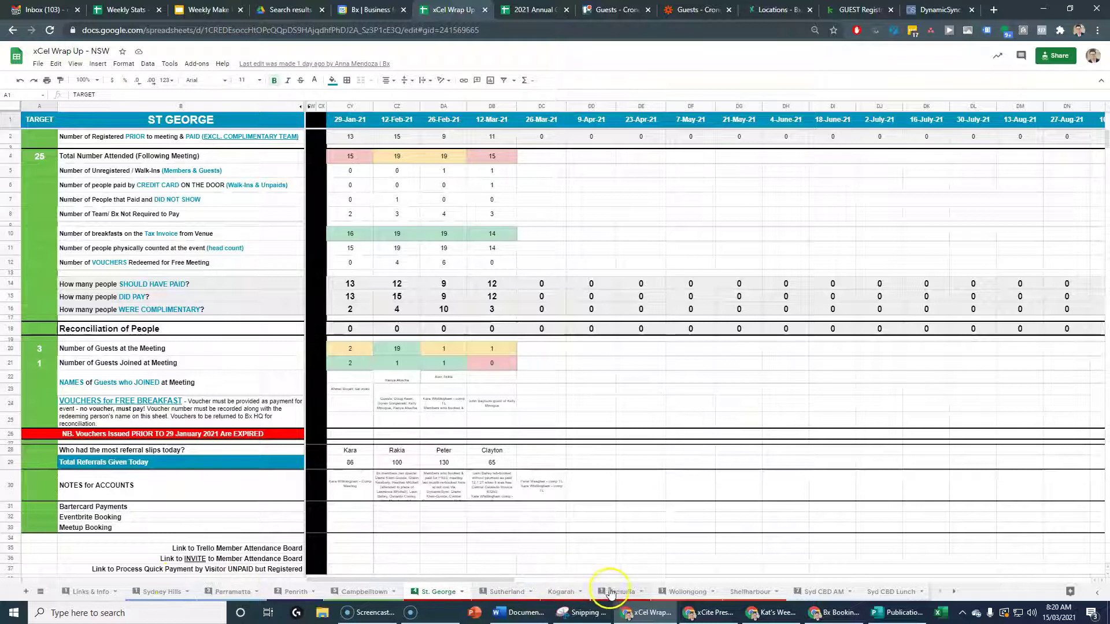
# Check the Cronulla sheet's guest figures, then return to the Guests - Cronulla board.
pyautogui.click(608, 592)
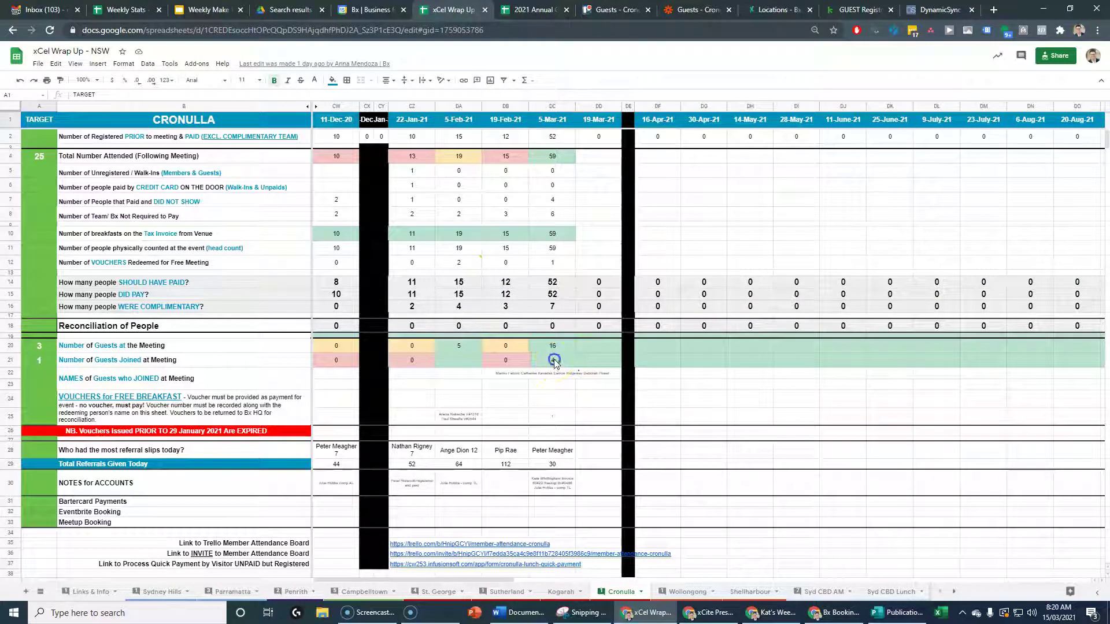
pyautogui.click(610, 10)
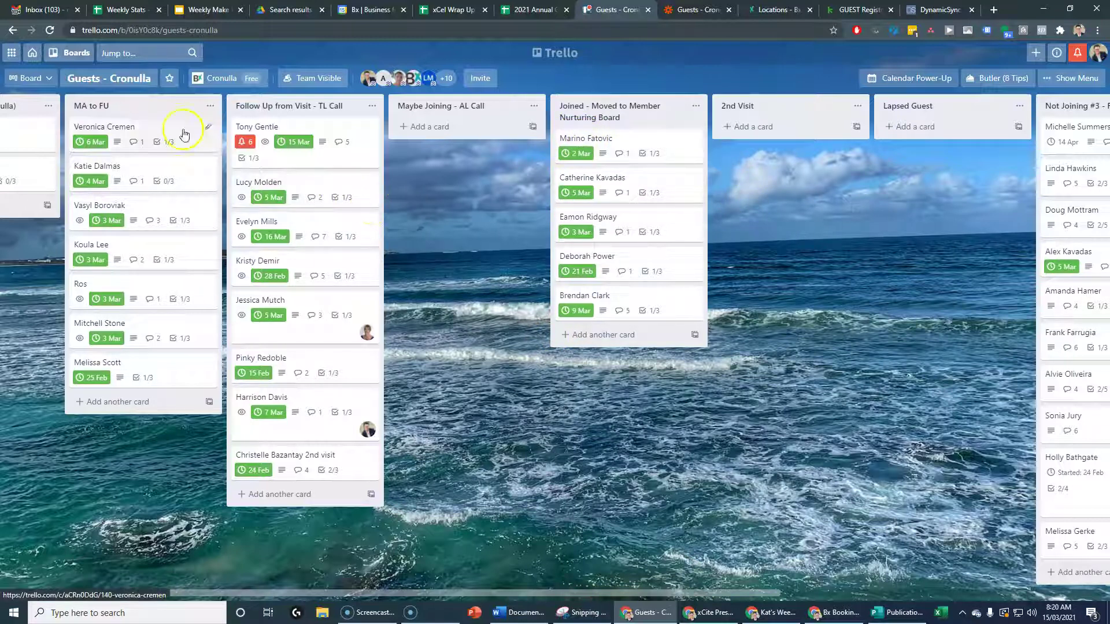
# Open the Guests - Cronulla board again in a new tab and switch to it.
pyautogui.click(226, 80)
pyautogui.rightClick(231, 129)
pyautogui.click(240, 135)
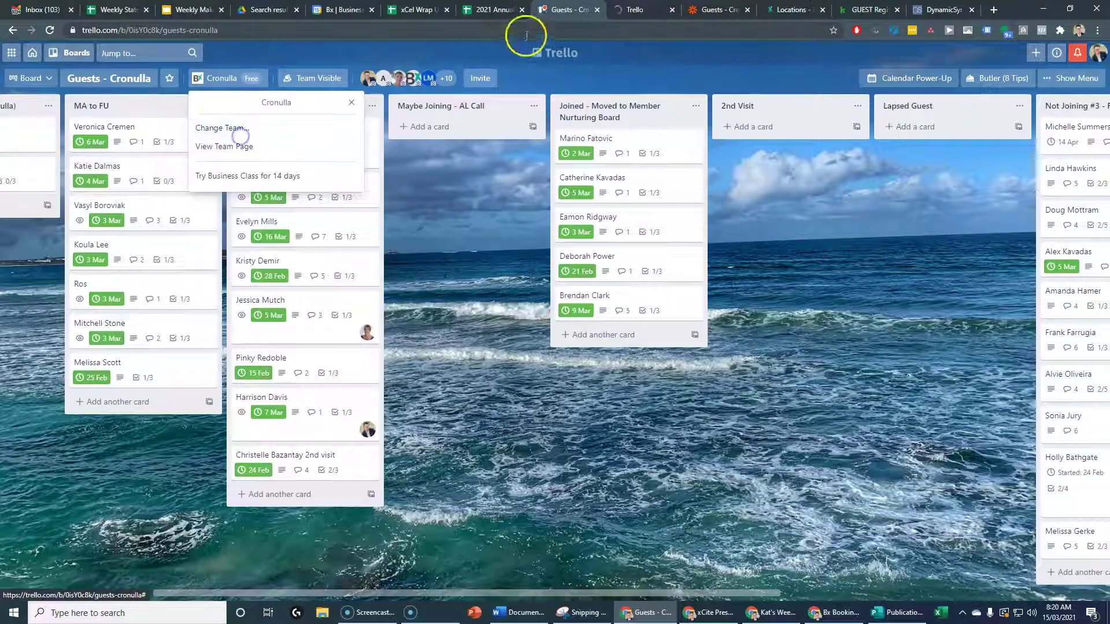
pyautogui.click(627, 10)
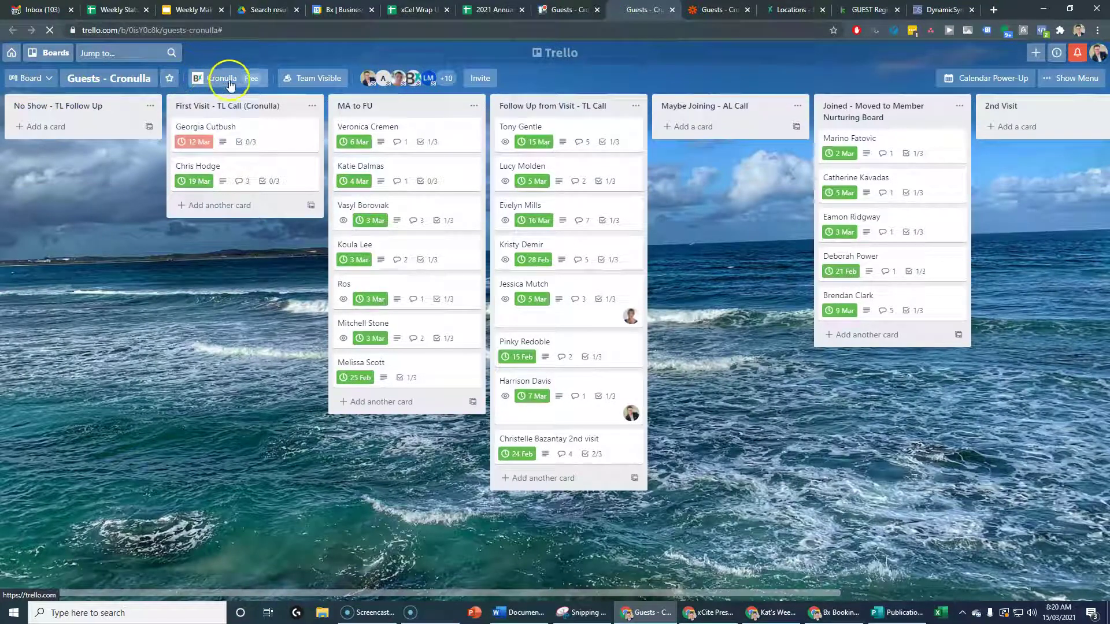
# From the Cronulla team page, open Member Engagement and Member Nurturing boards in new tabs, then view Member Engagement.
pyautogui.click(224, 81)
pyautogui.click(223, 150)
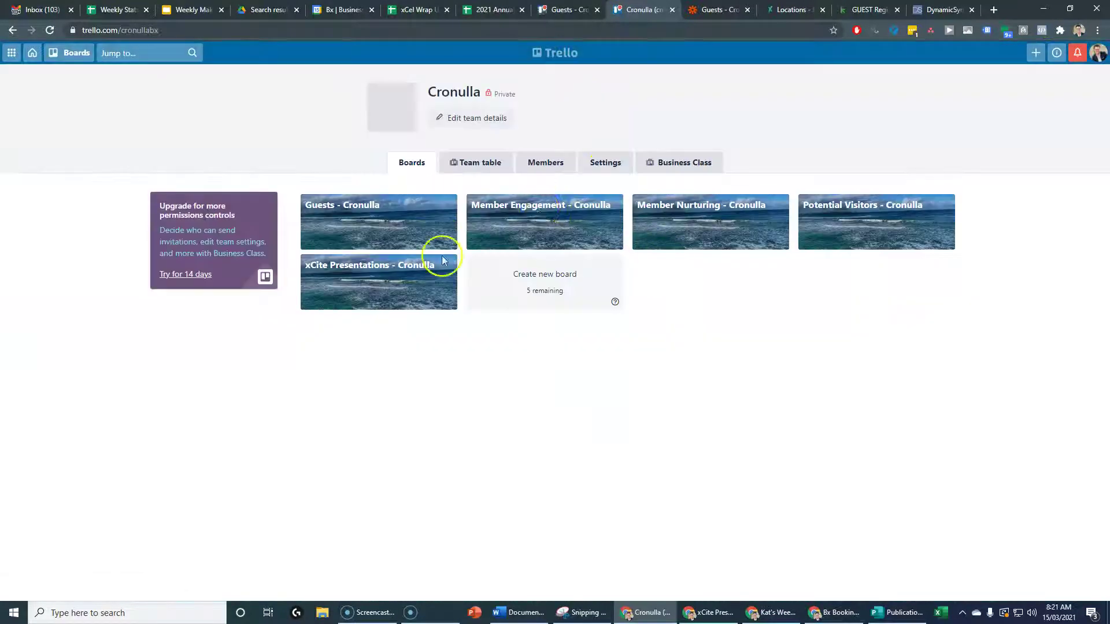
pyautogui.rightClick(537, 212)
pyautogui.click(558, 219)
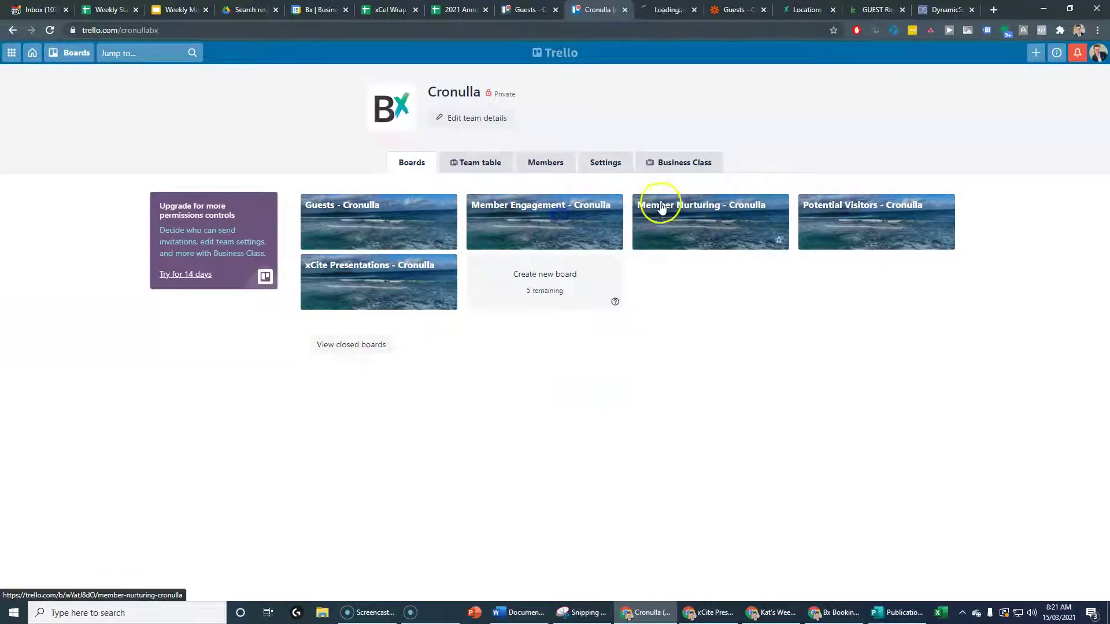
pyautogui.rightClick(661, 208)
pyautogui.click(685, 215)
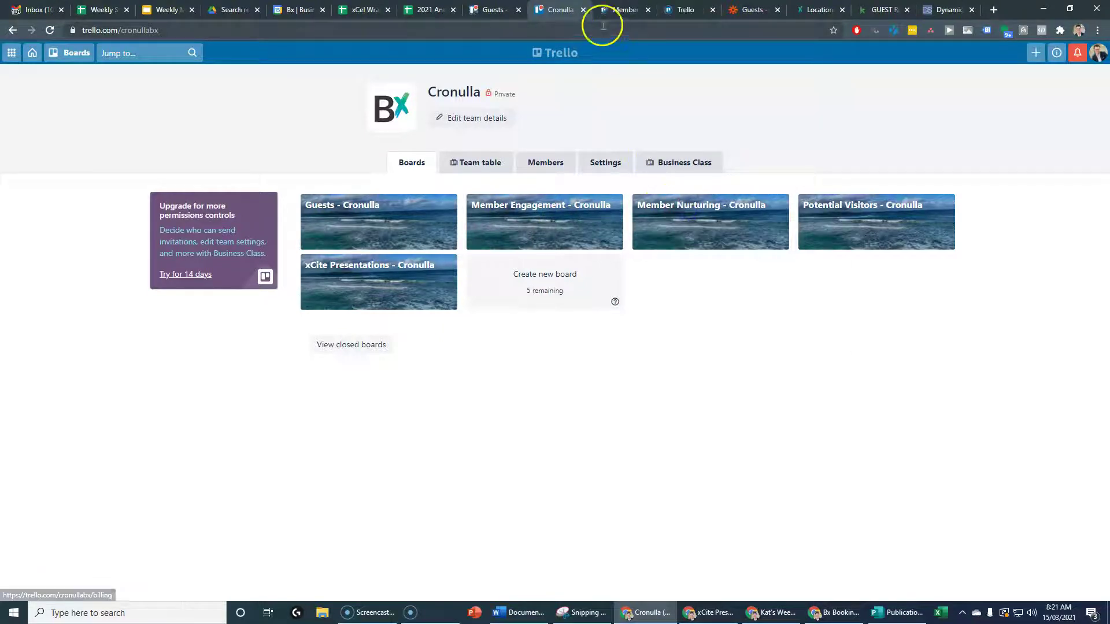
pyautogui.click(583, 10)
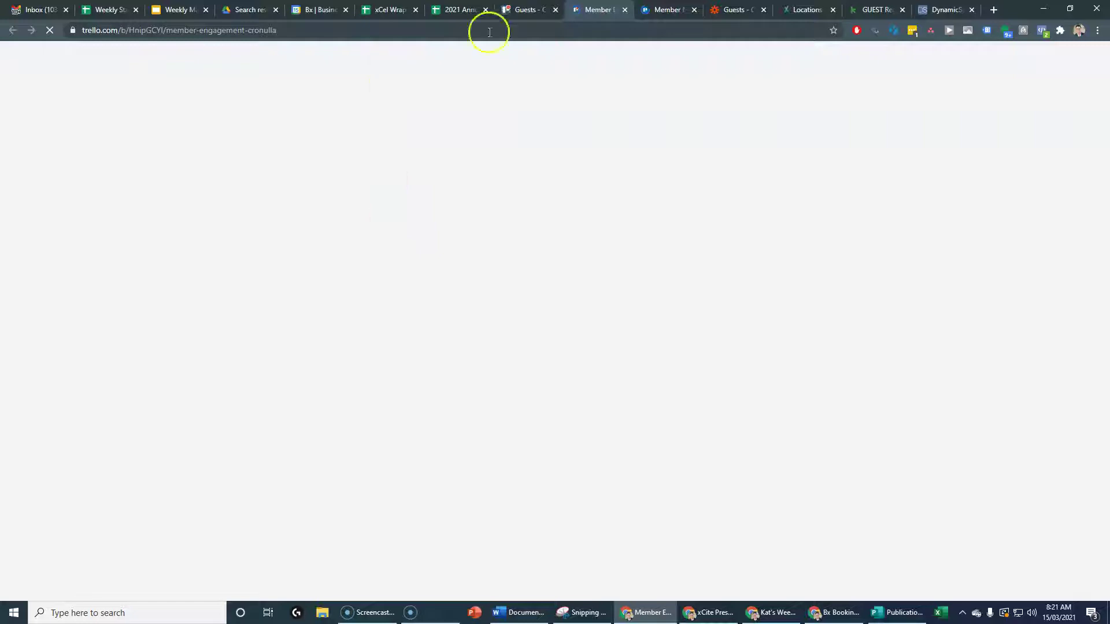
pyautogui.click(530, 10)
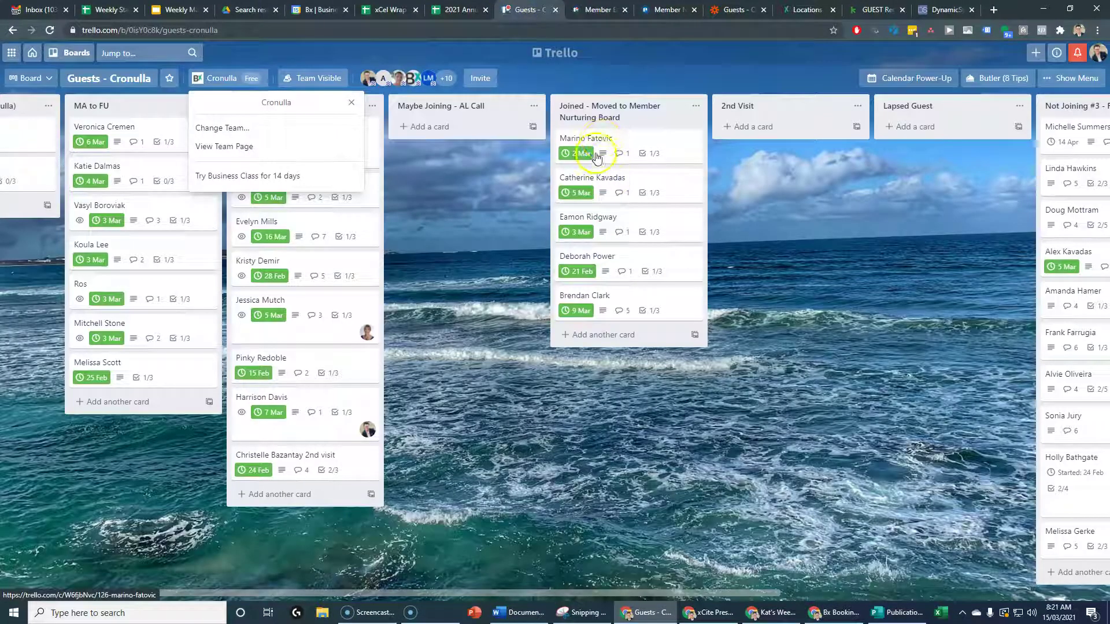
pyautogui.click(596, 10)
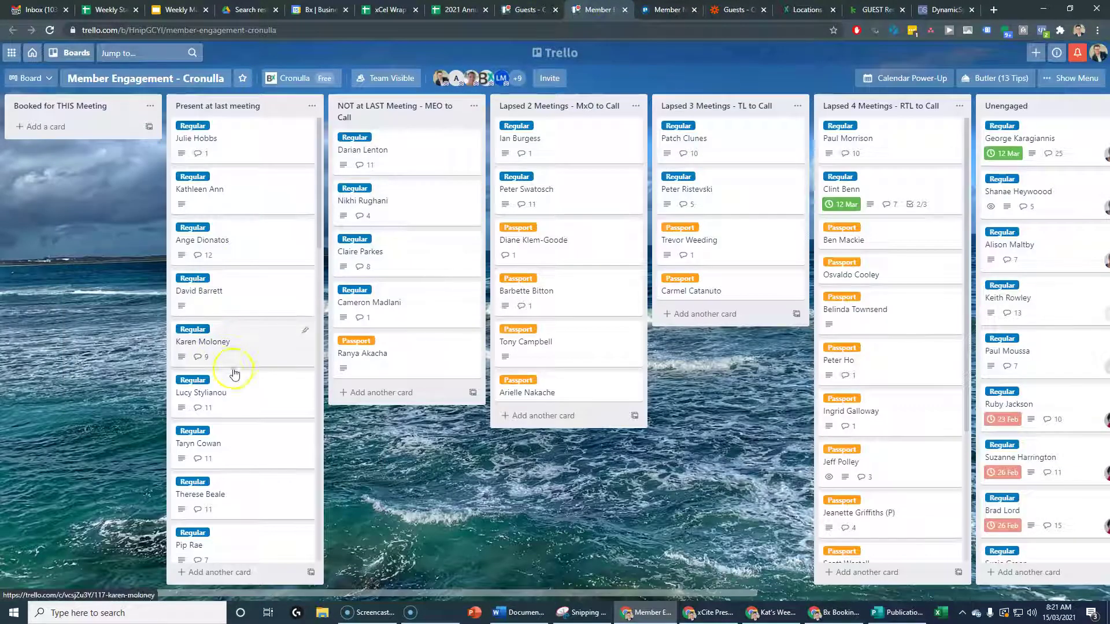
# Scroll through the Present at last meeting list, then move to the Member Nurturing - Cronulla board.
pyautogui.scroll(-3, 245, 391)
pyautogui.scroll(-7, 247, 396)
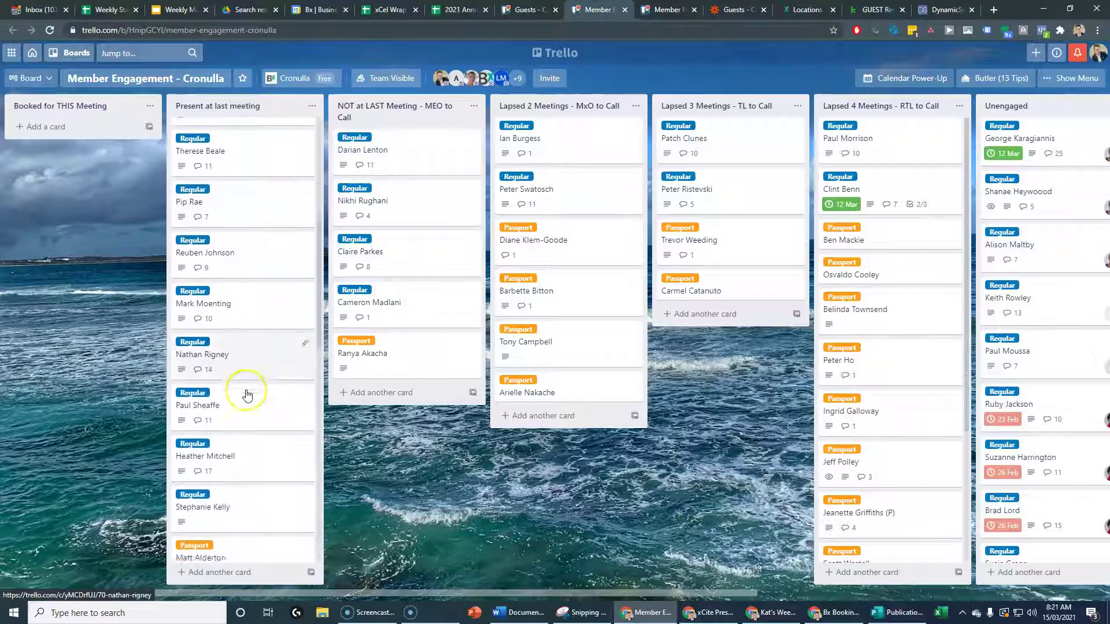
pyautogui.scroll(-10, 247, 396)
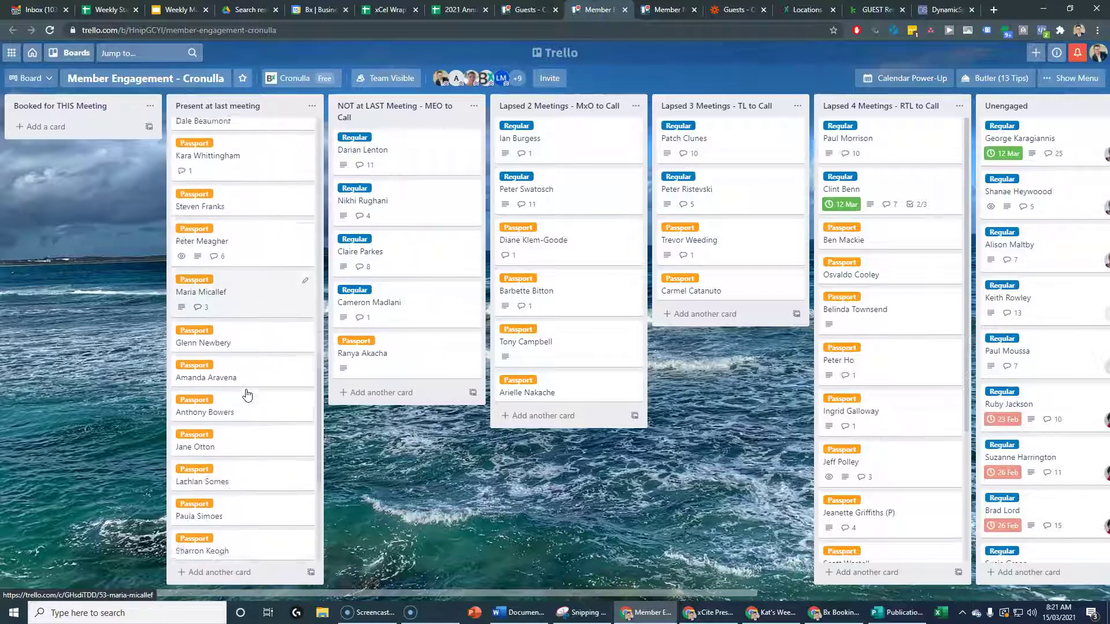
pyautogui.scroll(20, 247, 394)
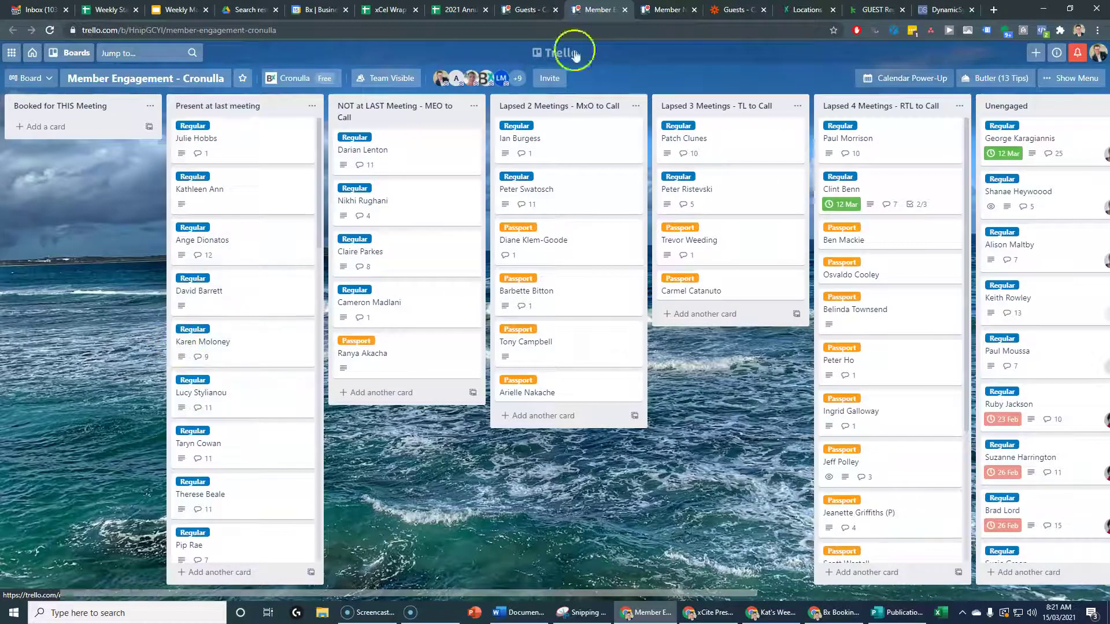
pyautogui.click(660, 11)
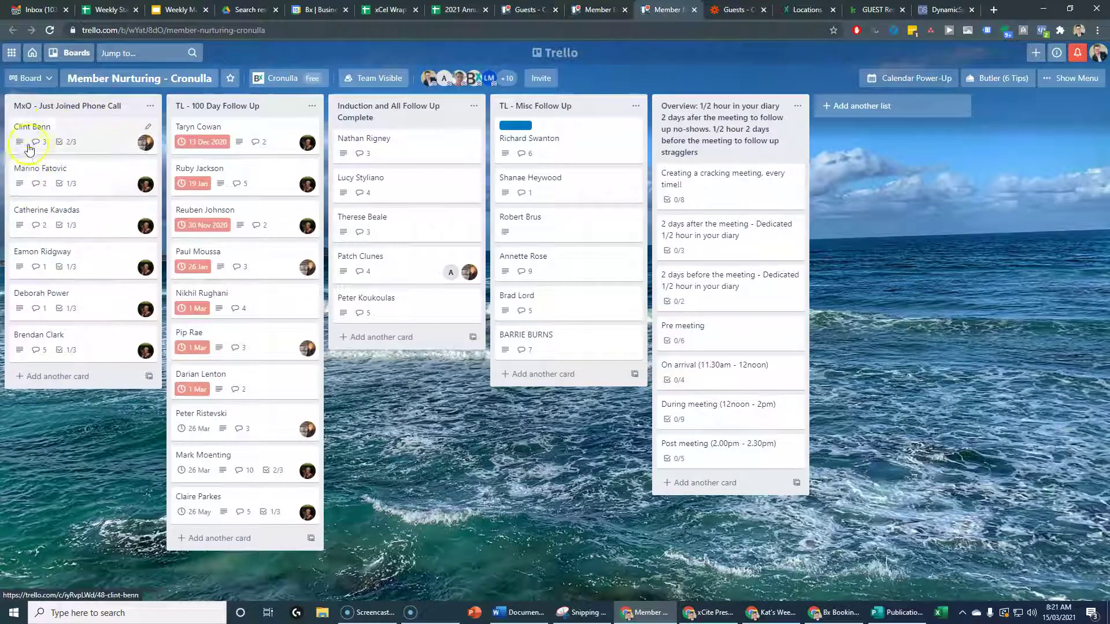
# View the Member Engagement board's lapsed-member lists, then return to Guests - Cronulla.
pyautogui.click(614, 11)
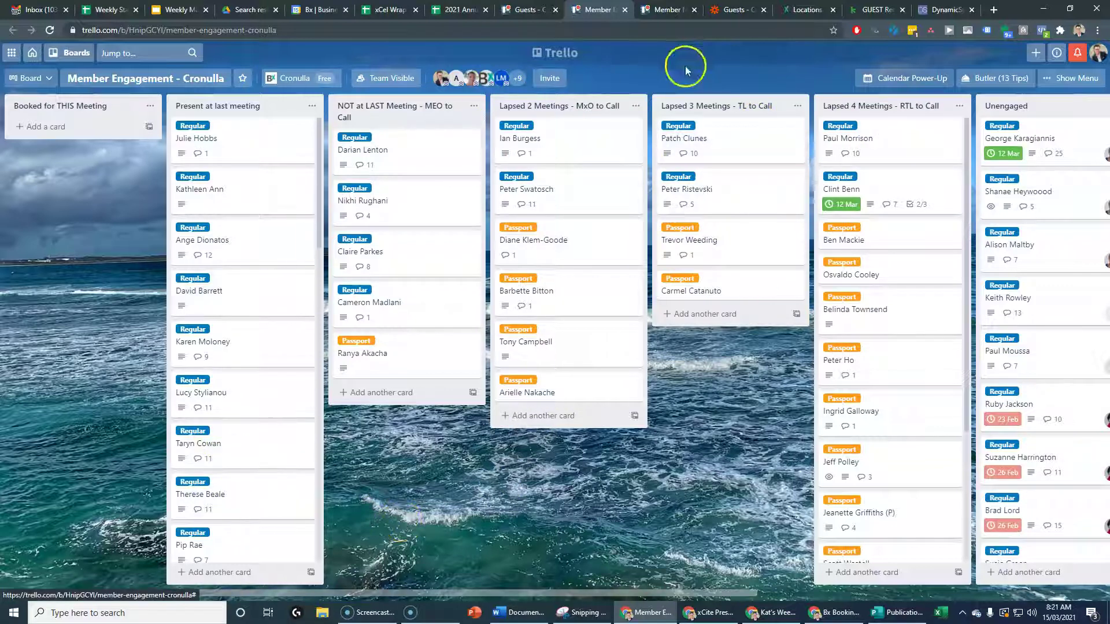
pyautogui.click(525, 12)
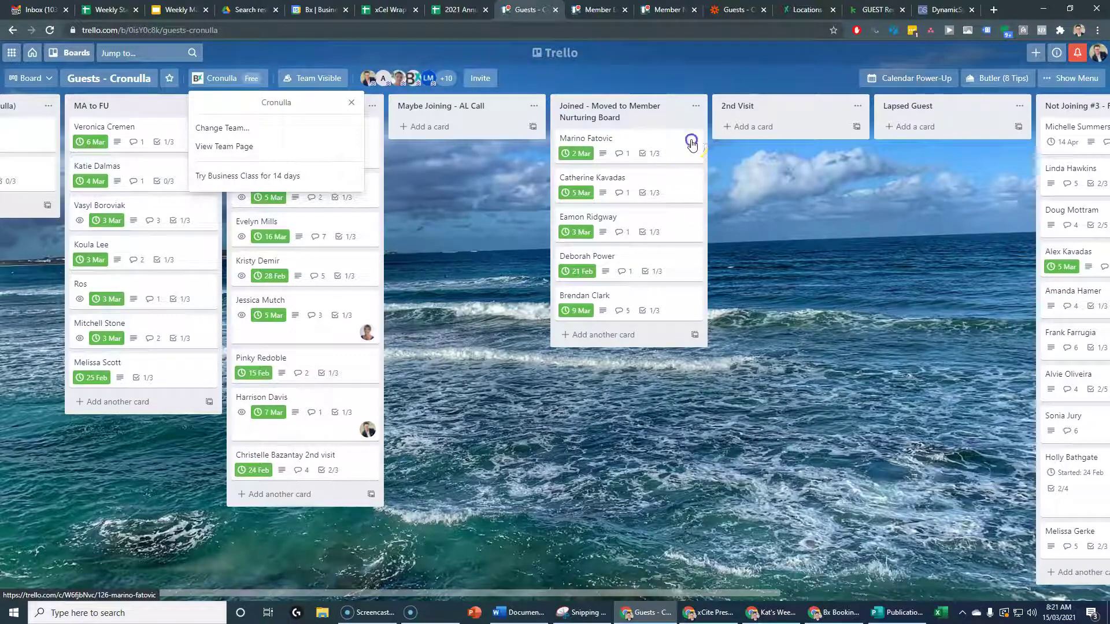
# Copy the first Joined guest's card, without checklist, to Member Engagement - Cronulla's Present at last meeting list.
pyautogui.click(691, 144)
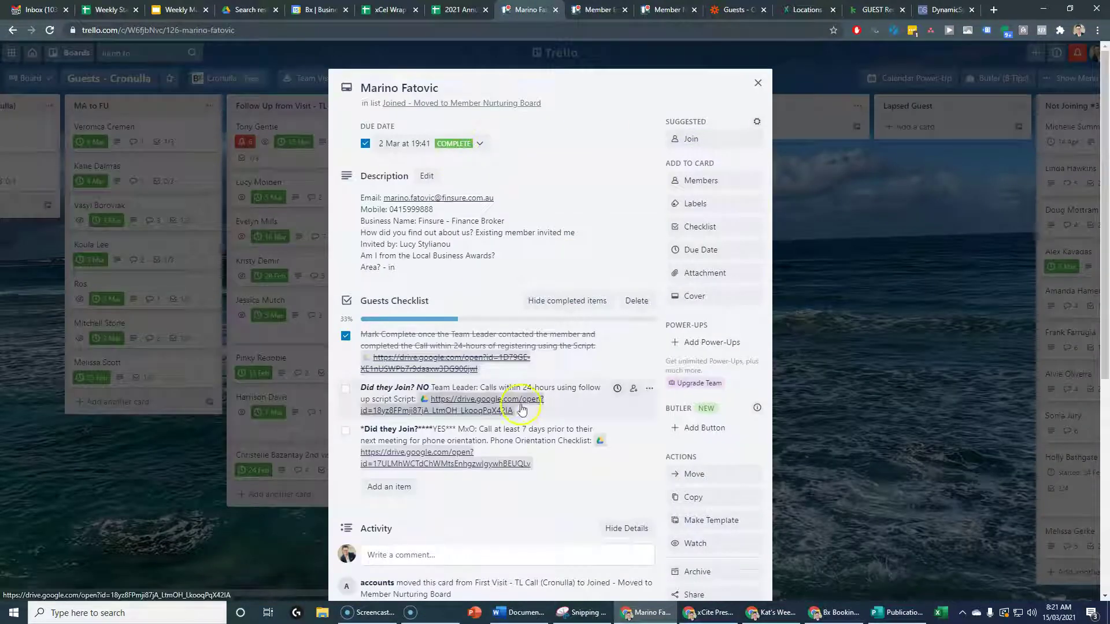
pyautogui.scroll(-3, 701, 247)
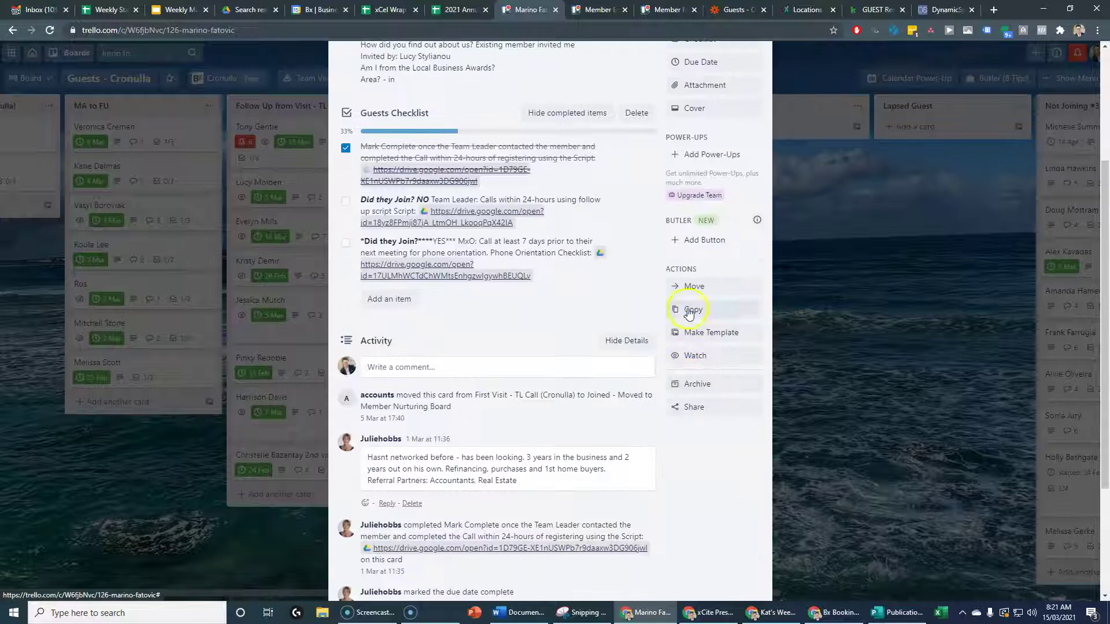
pyautogui.click(689, 311)
pyautogui.click(709, 488)
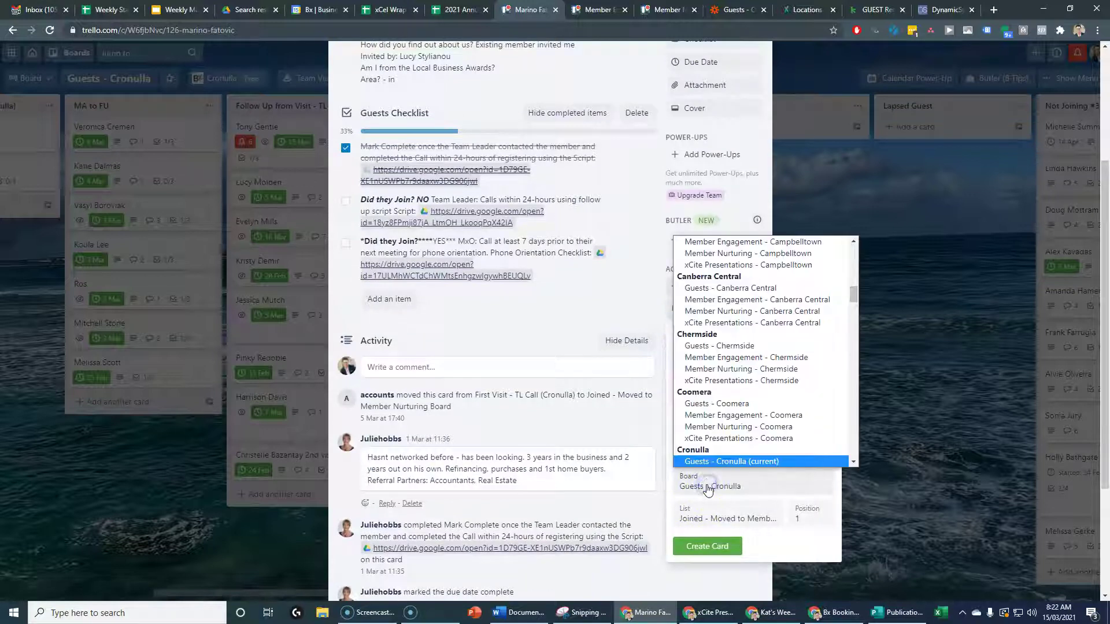
pyautogui.scroll(-1, 746, 428)
pyautogui.click(723, 478)
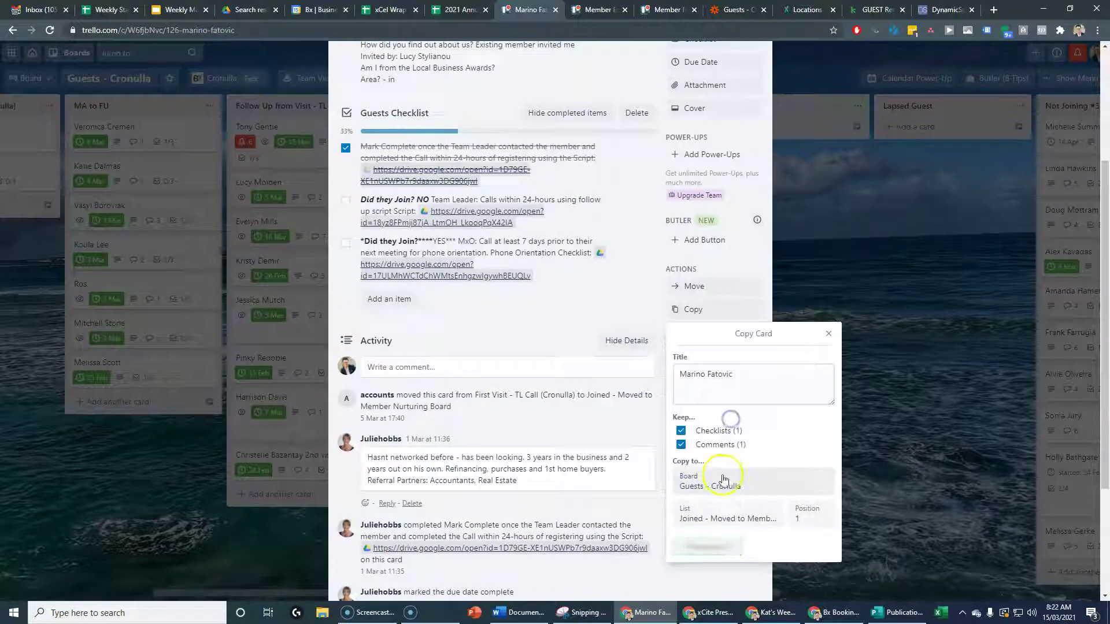
pyautogui.click(730, 518)
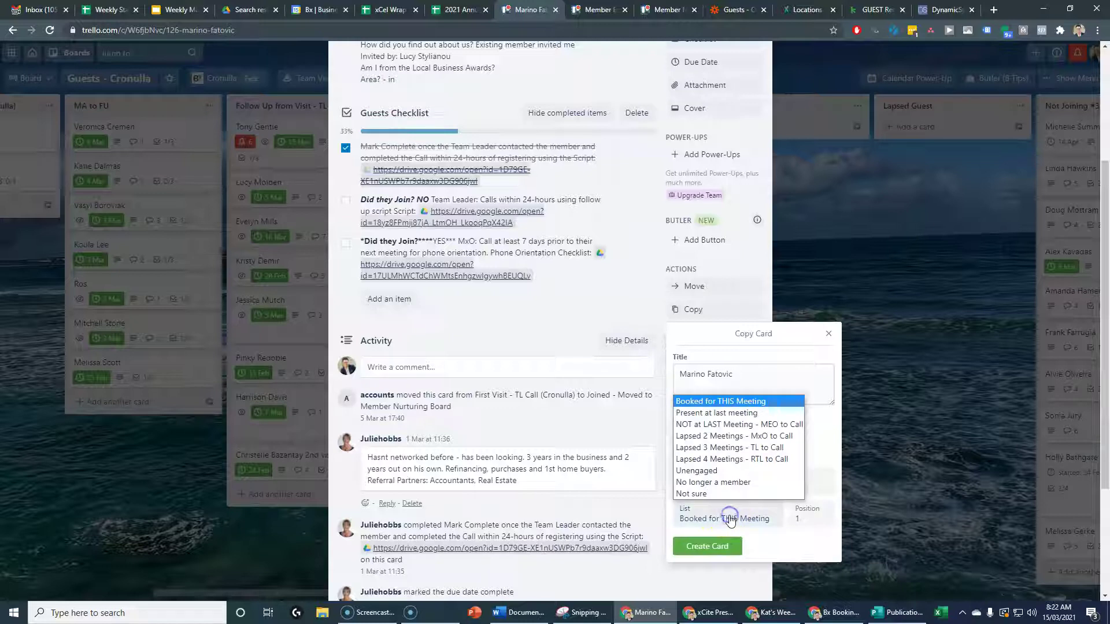
pyautogui.click(720, 413)
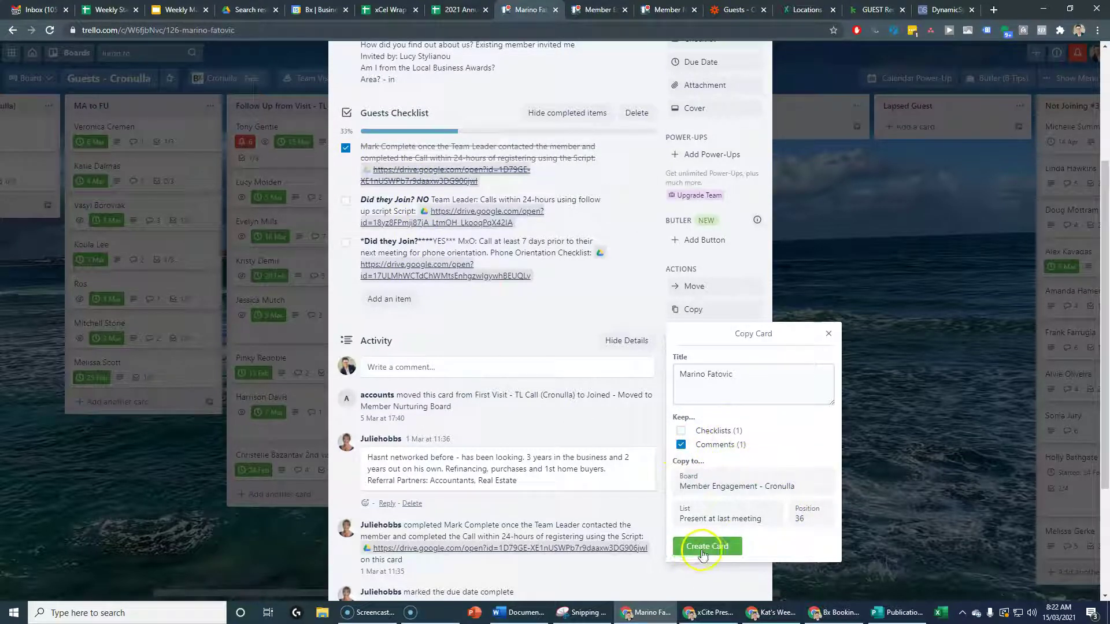
pyautogui.click(702, 547)
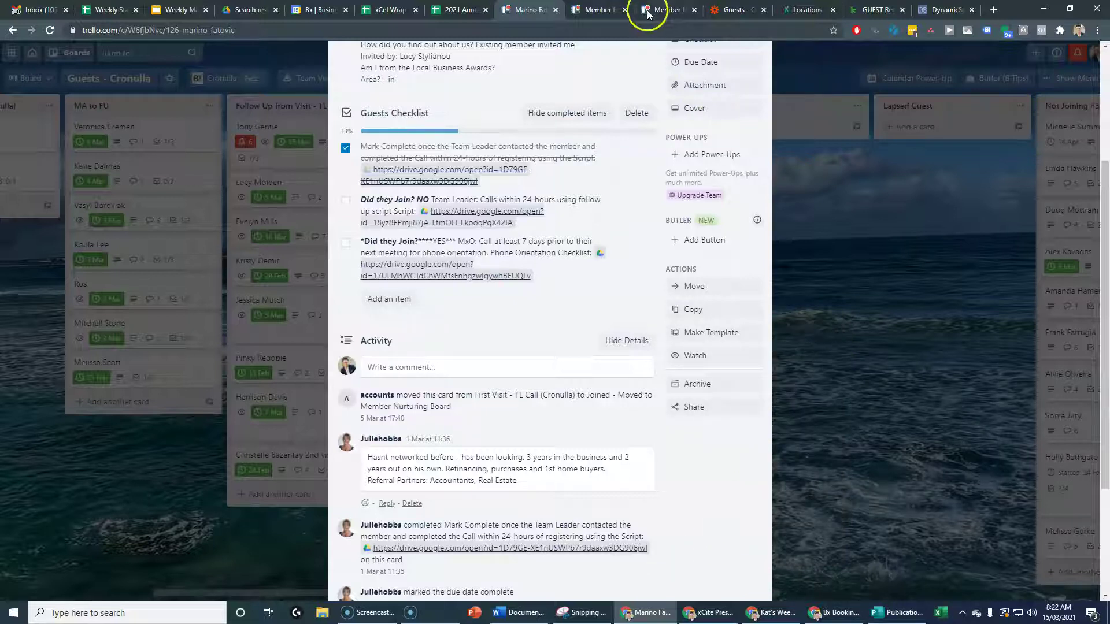
pyautogui.click(595, 10)
# Open the copied guest card and remove its due date.
pyautogui.scroll(-3, 249, 451)
pyautogui.scroll(-5, 261, 454)
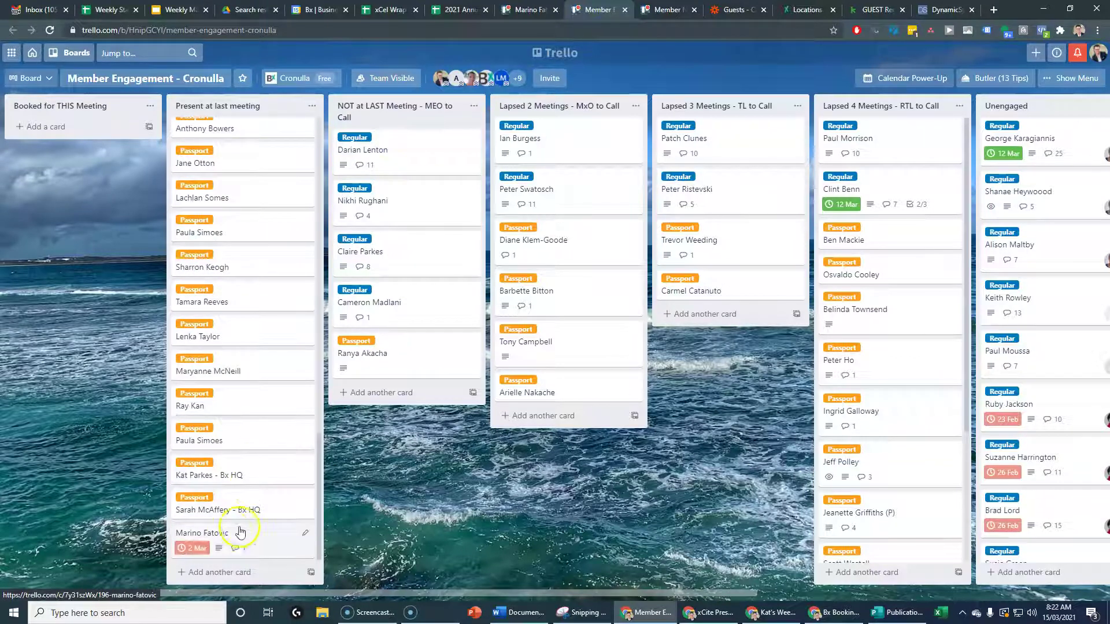
pyautogui.click(228, 532)
pyautogui.click(405, 144)
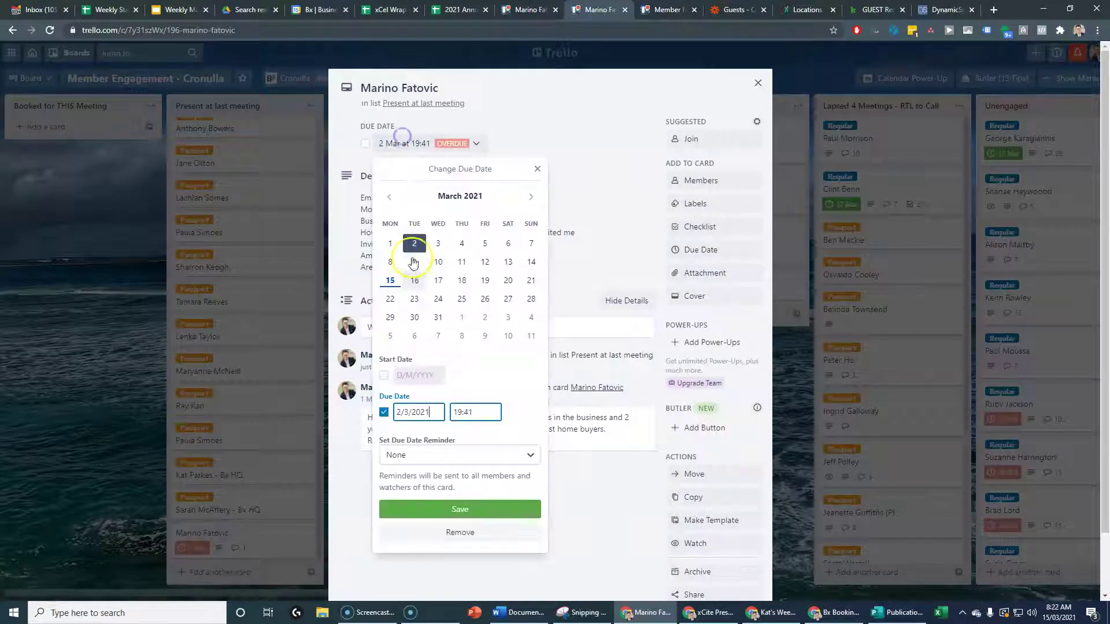
pyautogui.click(460, 532)
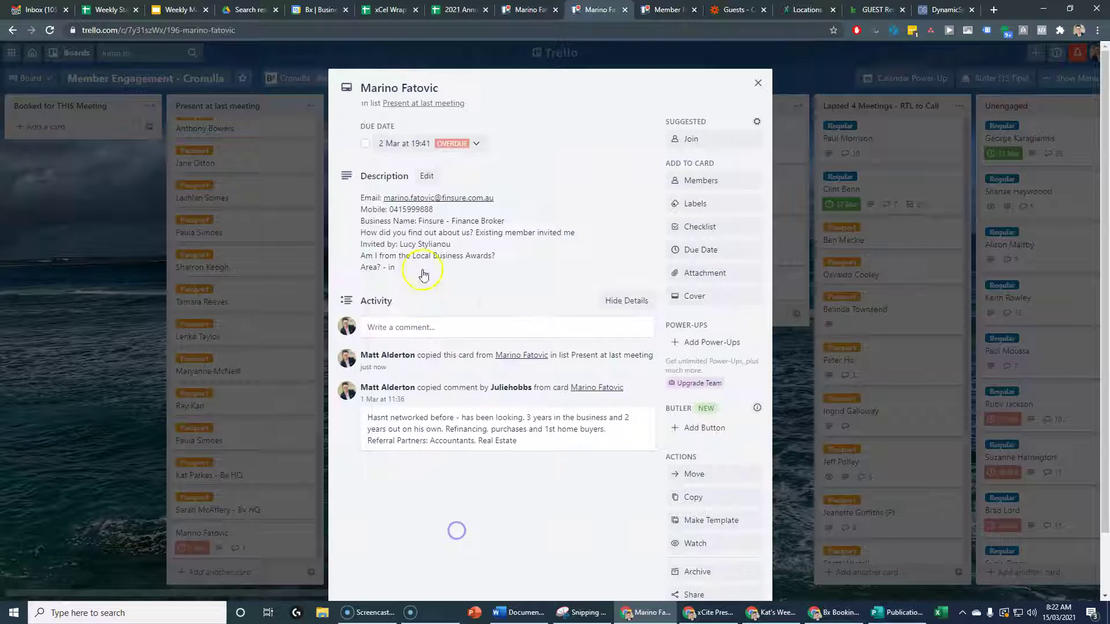
# Add the Regular label to the copied card and move it up among the Regular cards.
pyautogui.click(717, 203)
pyautogui.click(696, 424)
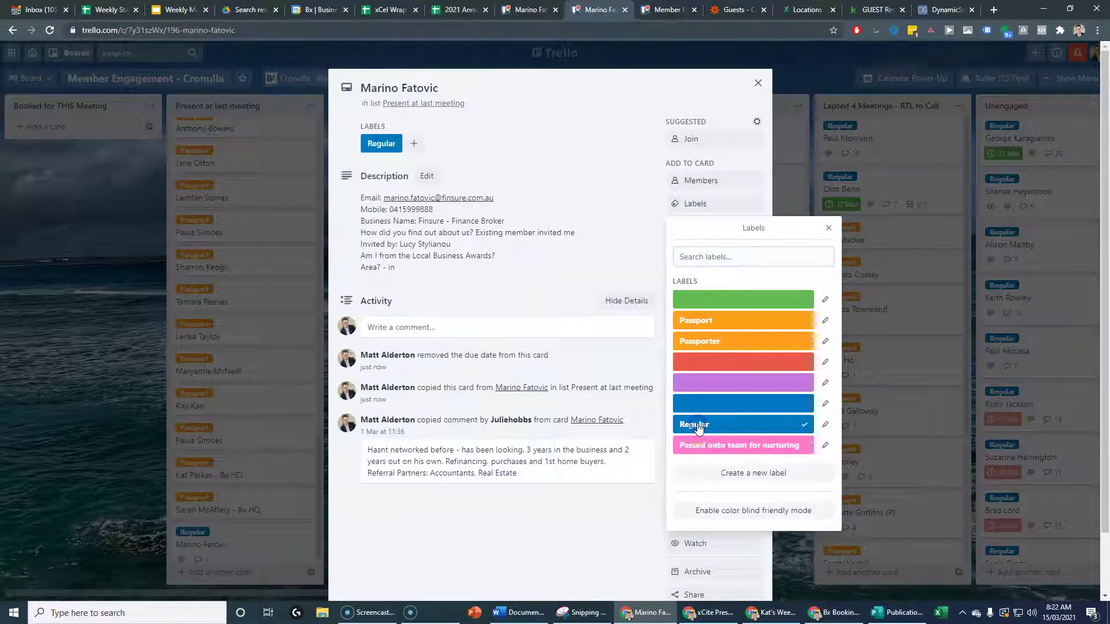
pyautogui.click(115, 500)
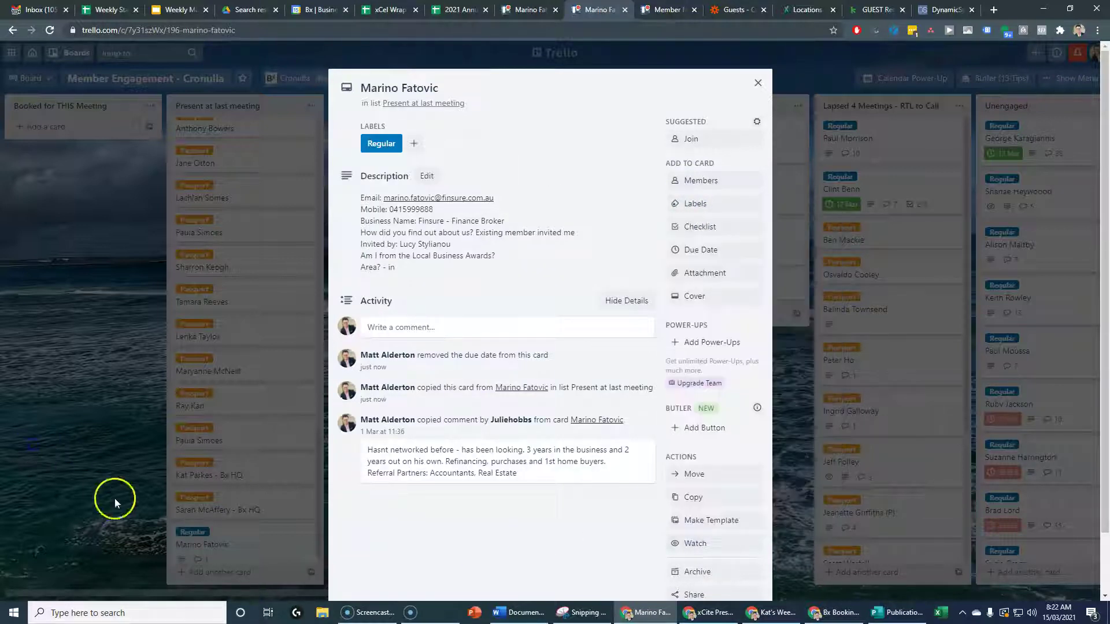
pyautogui.click(203, 546)
pyautogui.moveTo(164, 420); pyautogui.dragTo(231, 347)
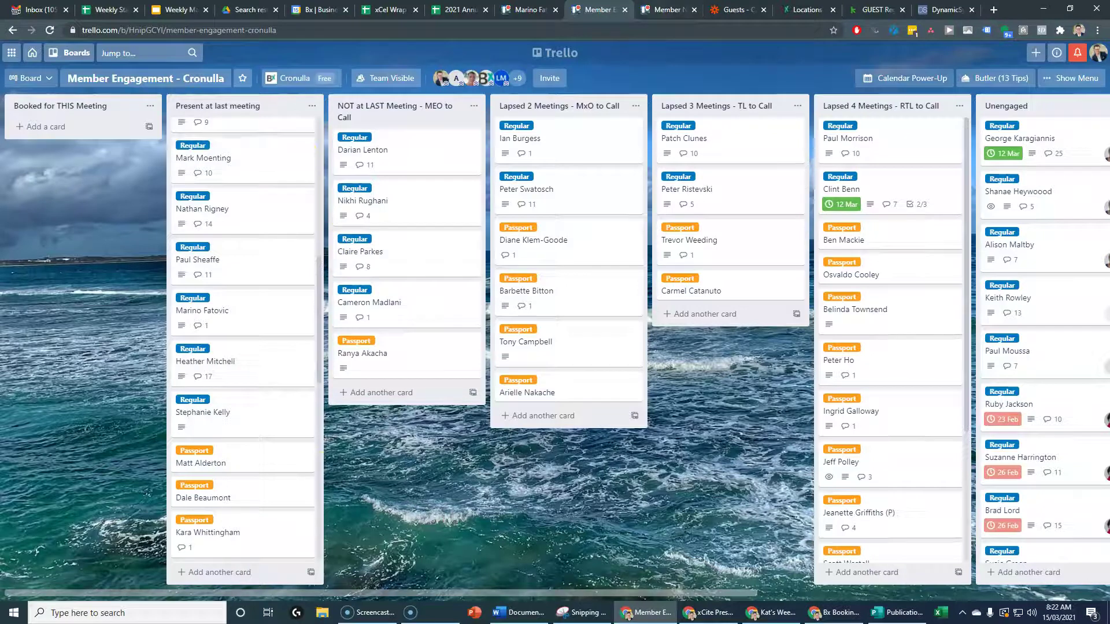
pyautogui.click(525, 10)
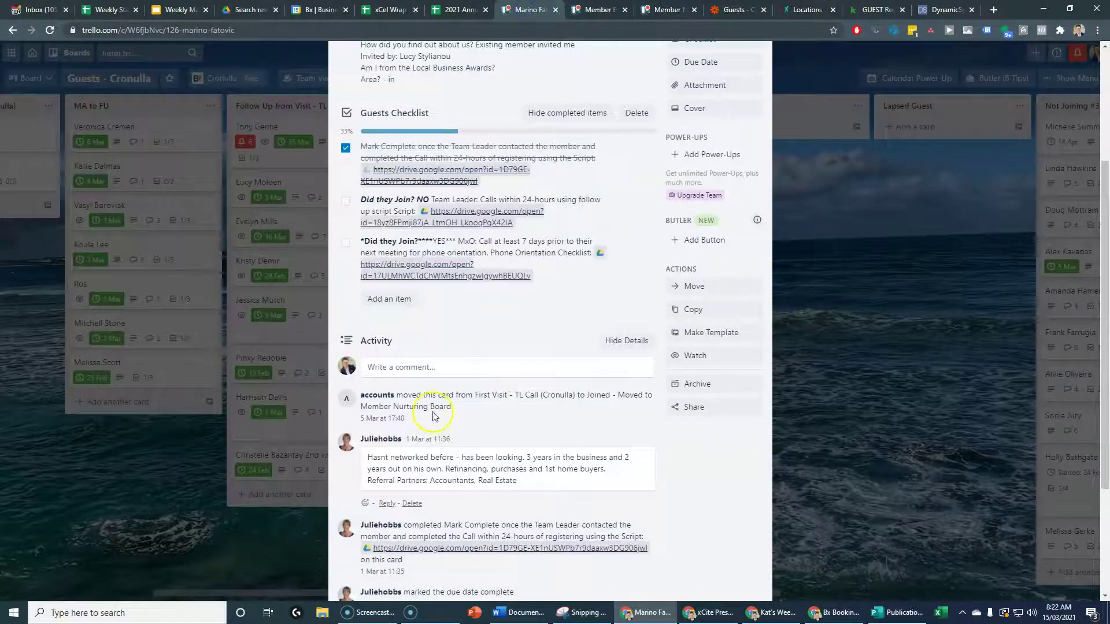
# Close the original guest card, returning to the Guests - Cronulla board with it still first in Joined.
pyautogui.click(215, 515)
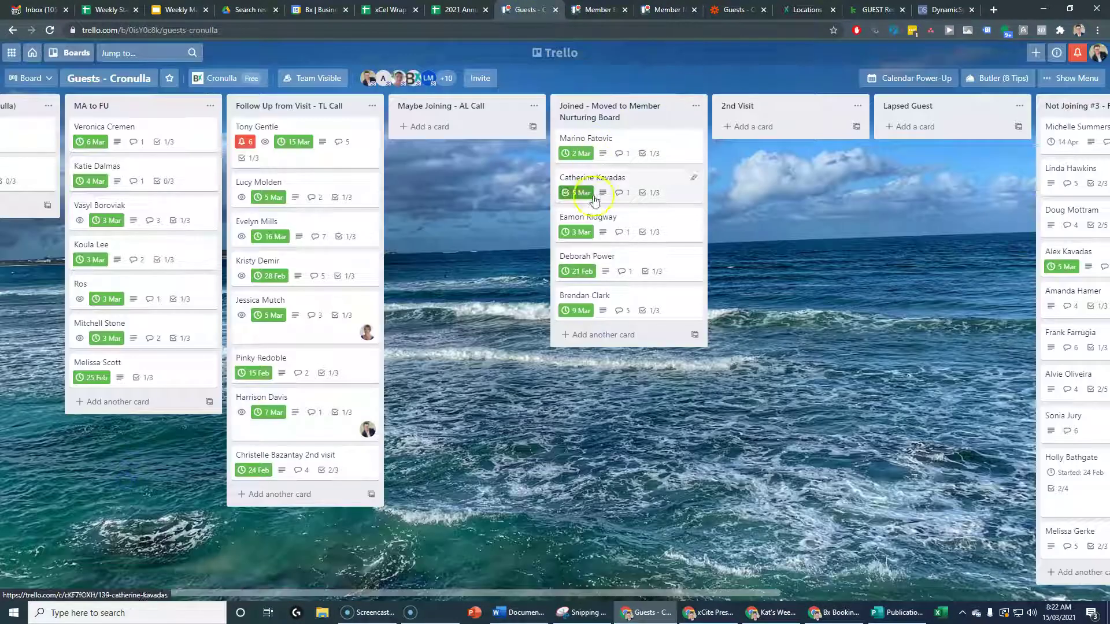